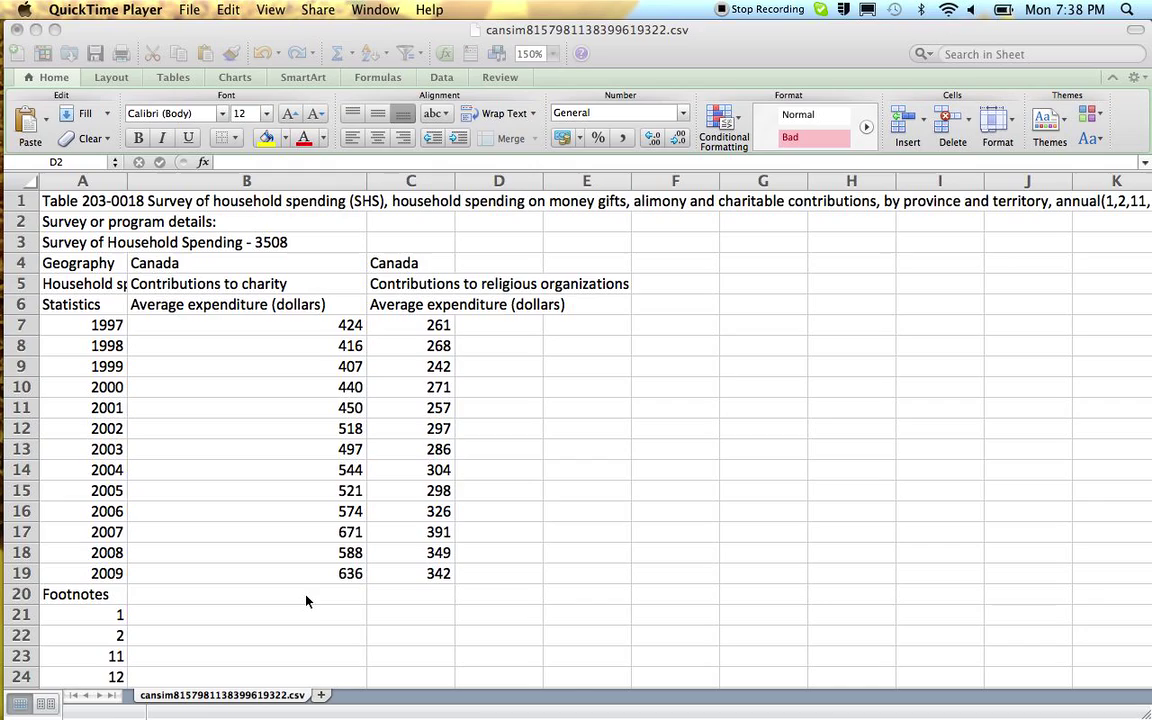
Step: Show all open windows with Exposé to leave the charity spending table
key("F9")
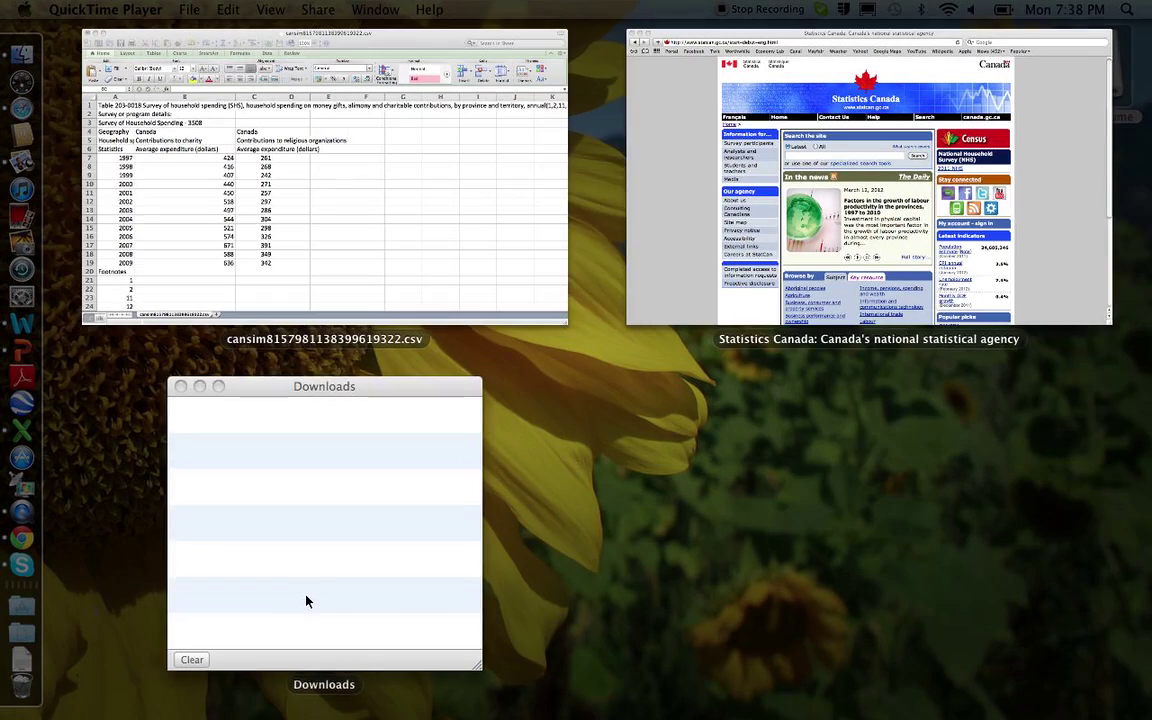
Step: Browse CANSIM's prices and consumer price index listings to the annual CPI table 326-0021
left_click(716, 240)
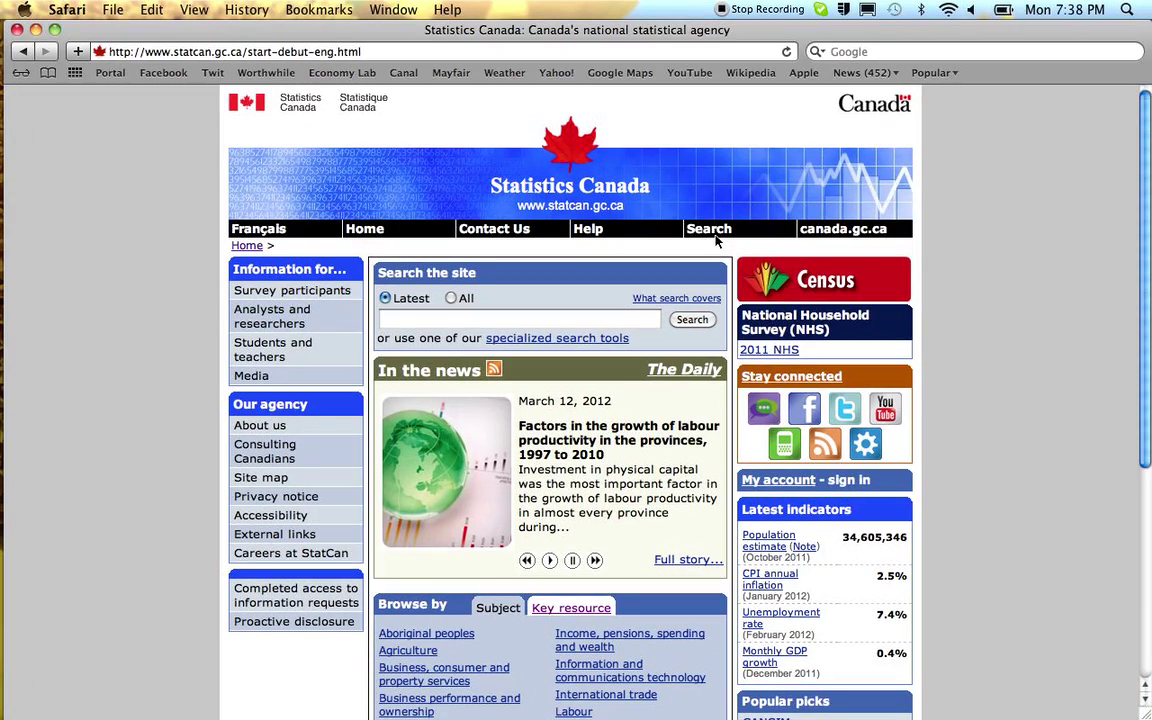
left_click(558, 612)
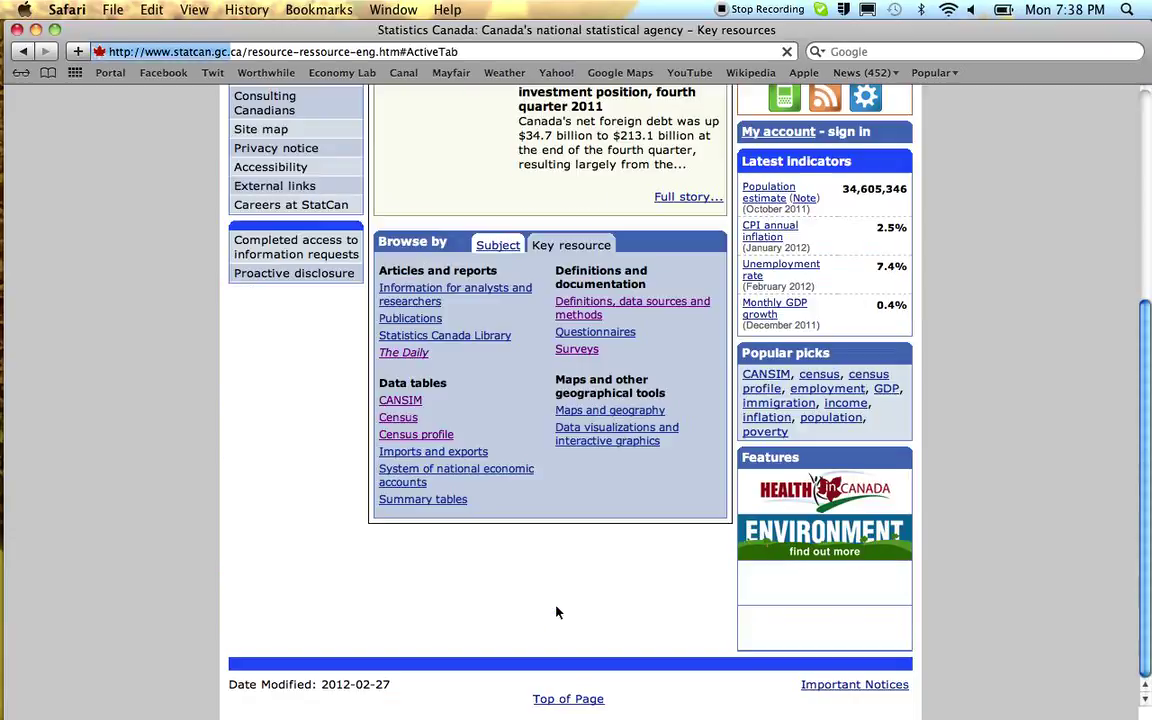
left_click(390, 402)
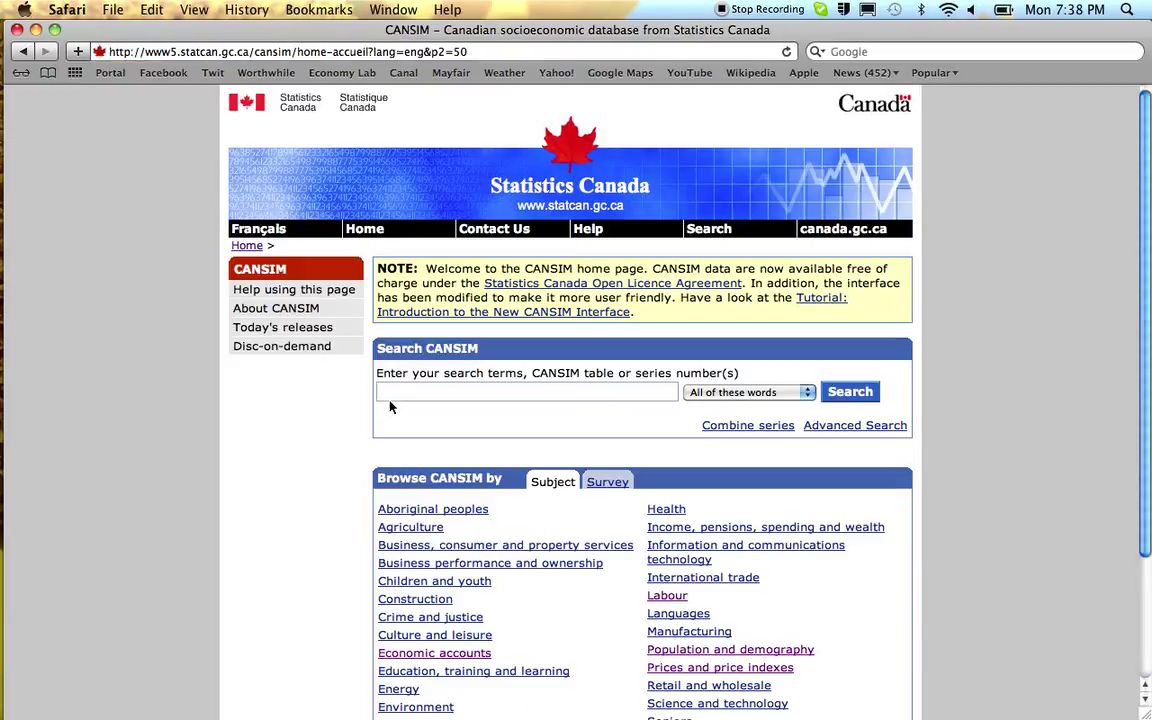
scroll(594, 600, "down", 3)
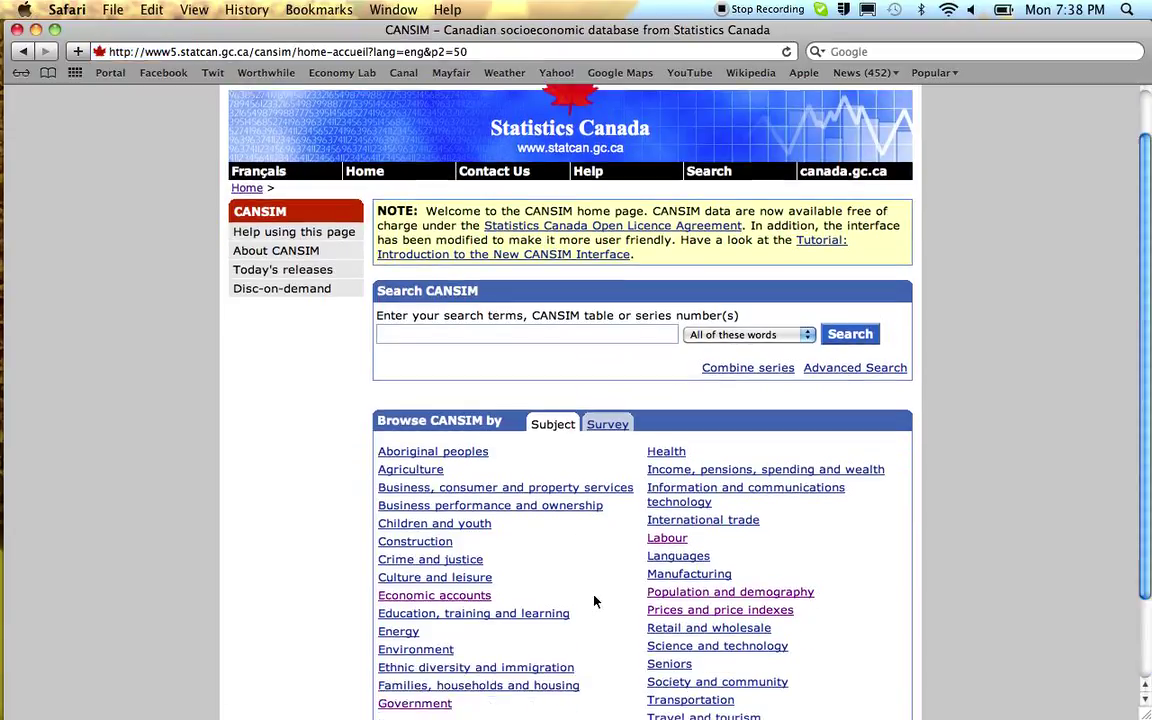
left_click(663, 580)
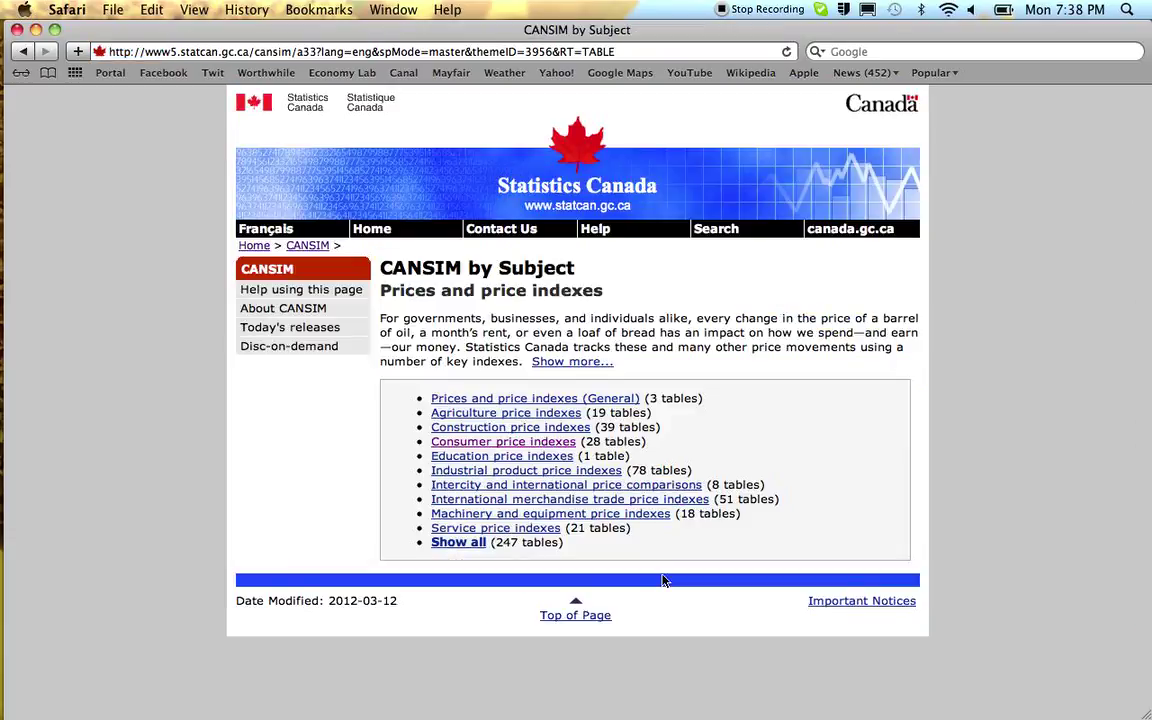
left_click(548, 444)
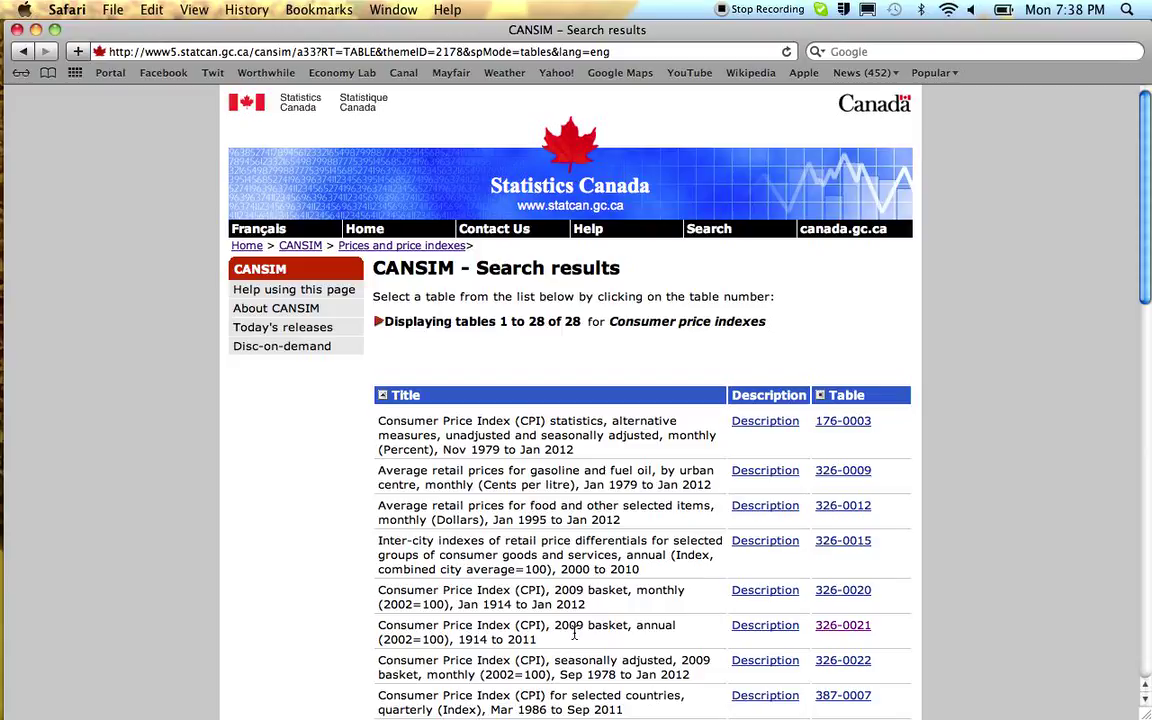
left_click(836, 626)
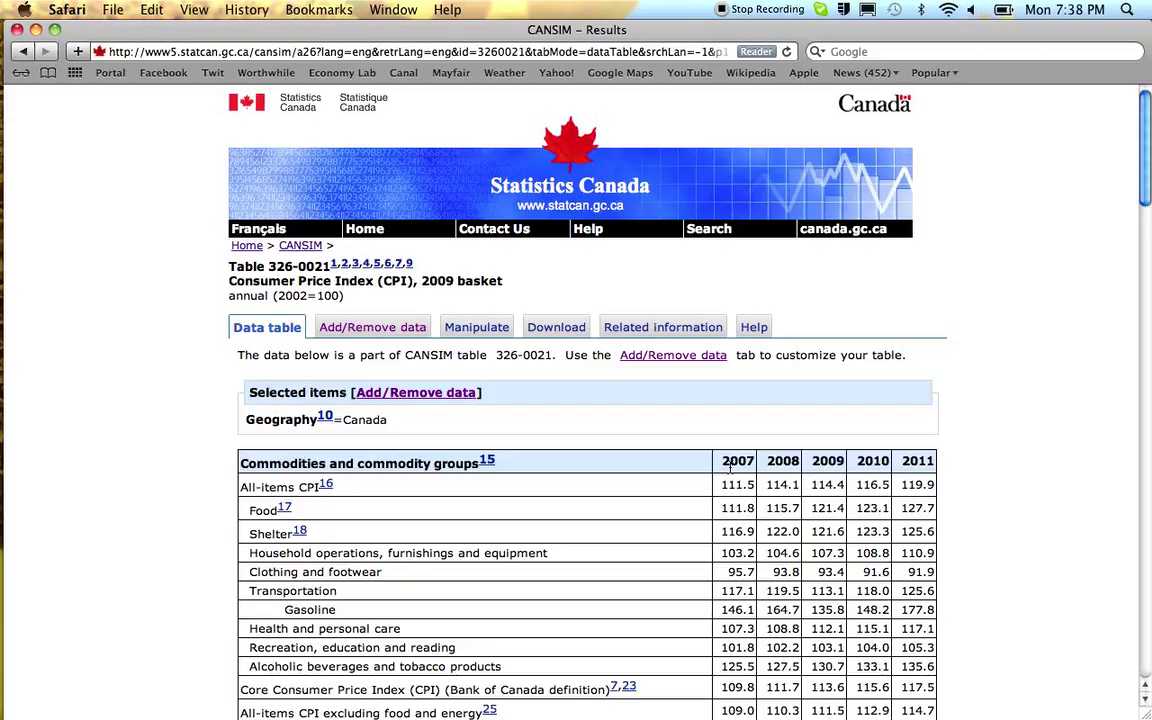
Step: Limit table 326-0021's data selection to only the All-items CPI series
left_click(407, 330)
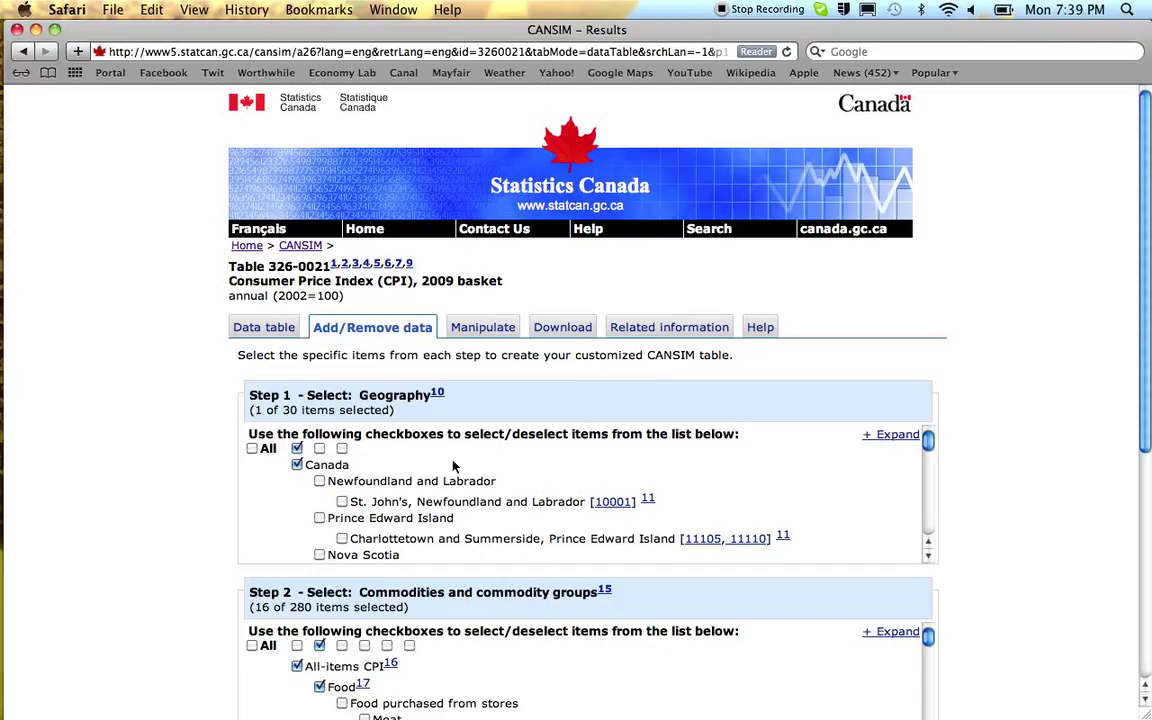
scroll(984, 484, "down", 5)
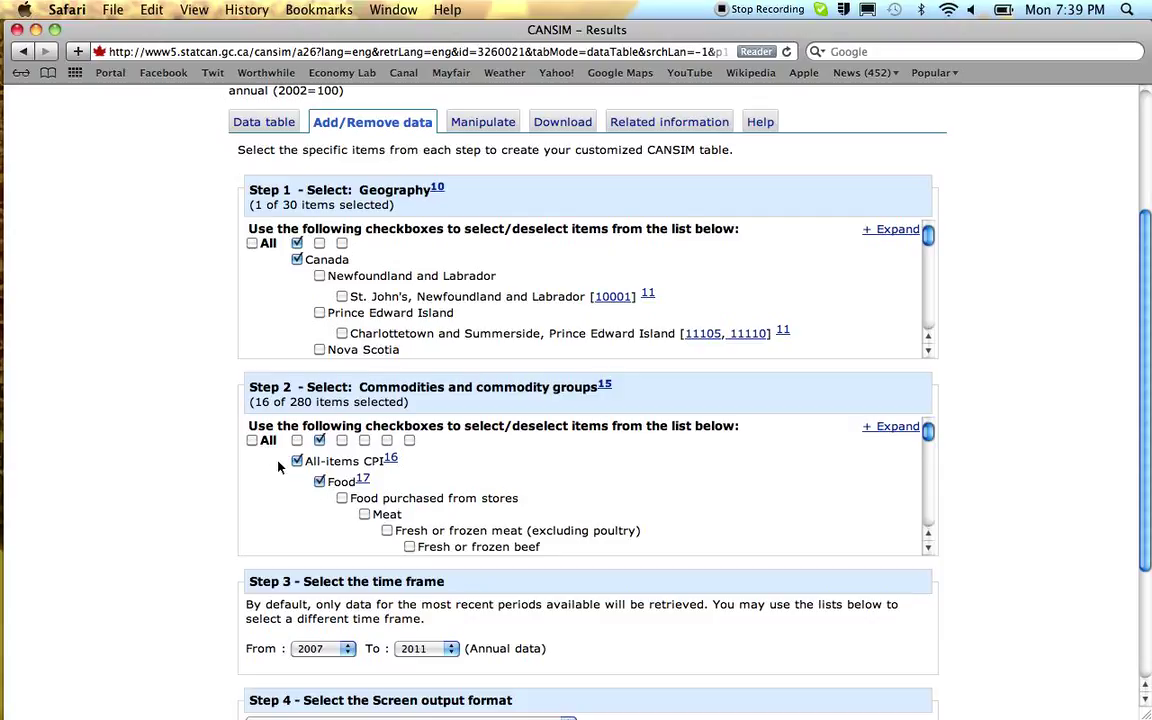
left_click(252, 440)
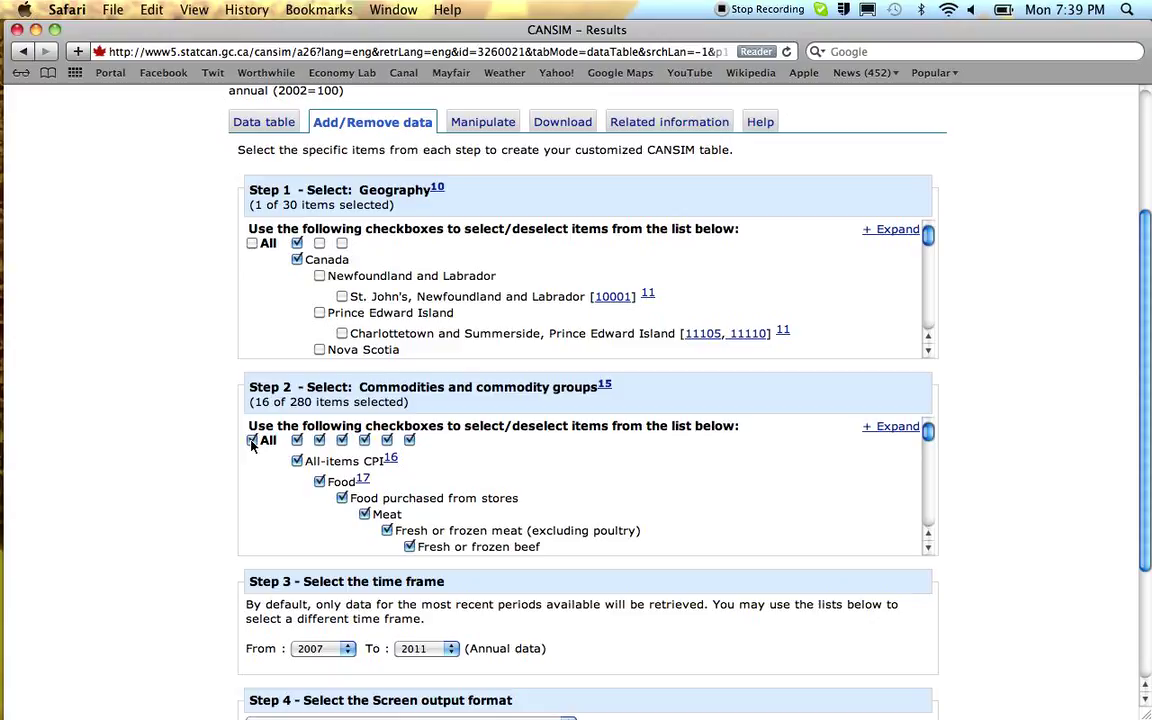
left_click(252, 441)
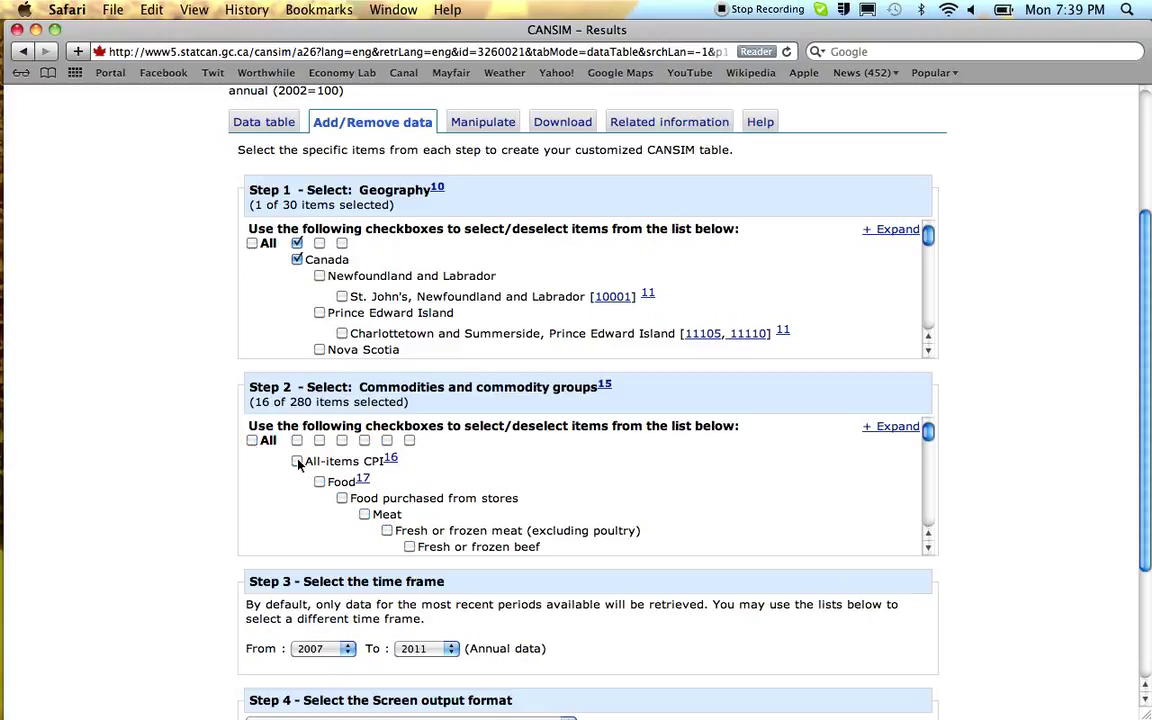
left_click(297, 461)
Step: Start the time frame at 1997 and set output to HTML table, time as rows
scroll(846, 467, "down", 1)
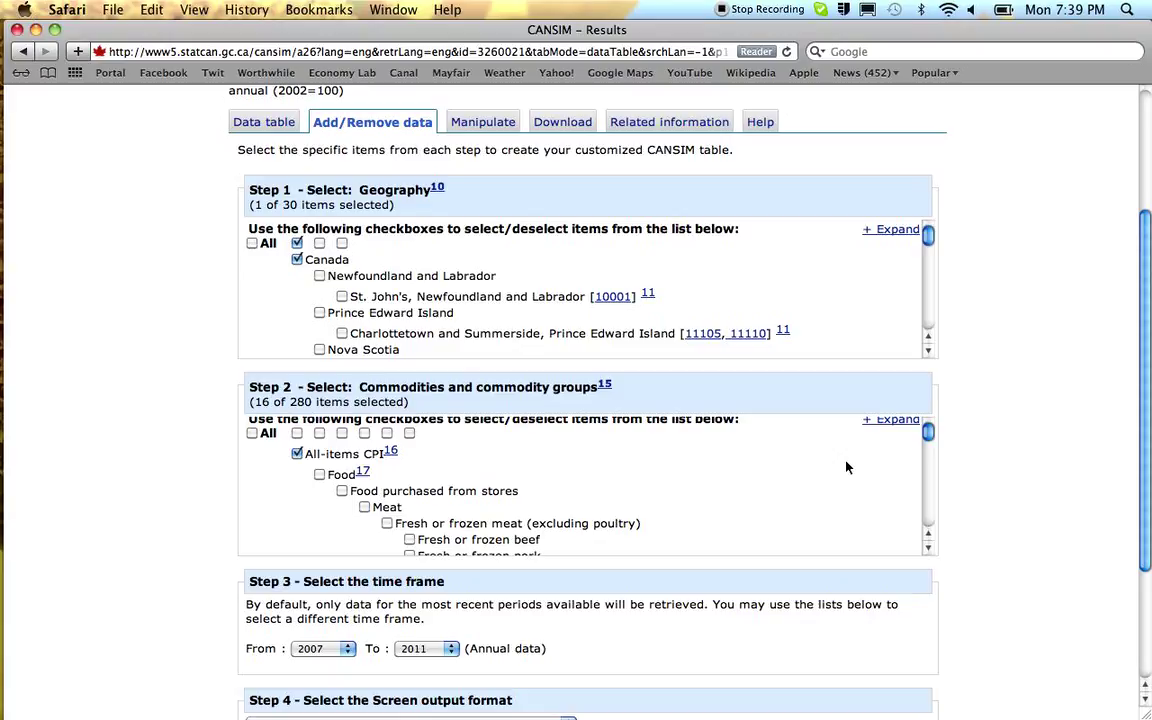
scroll(986, 437, "down", 3)
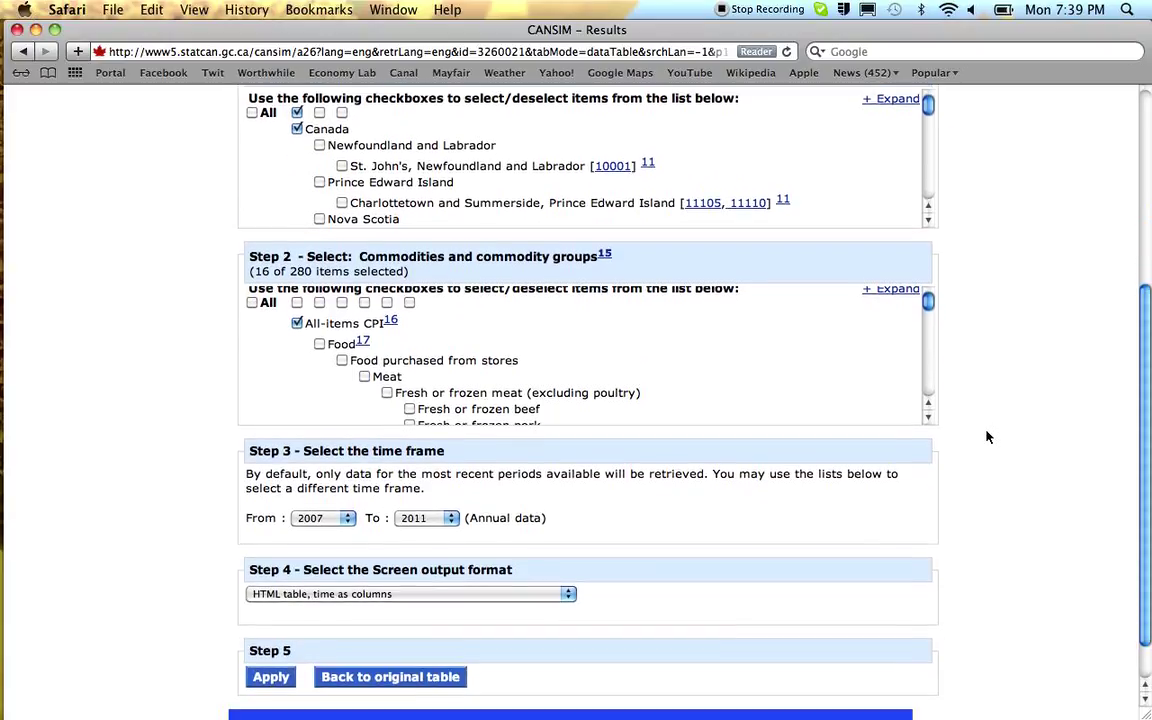
left_click(322, 520)
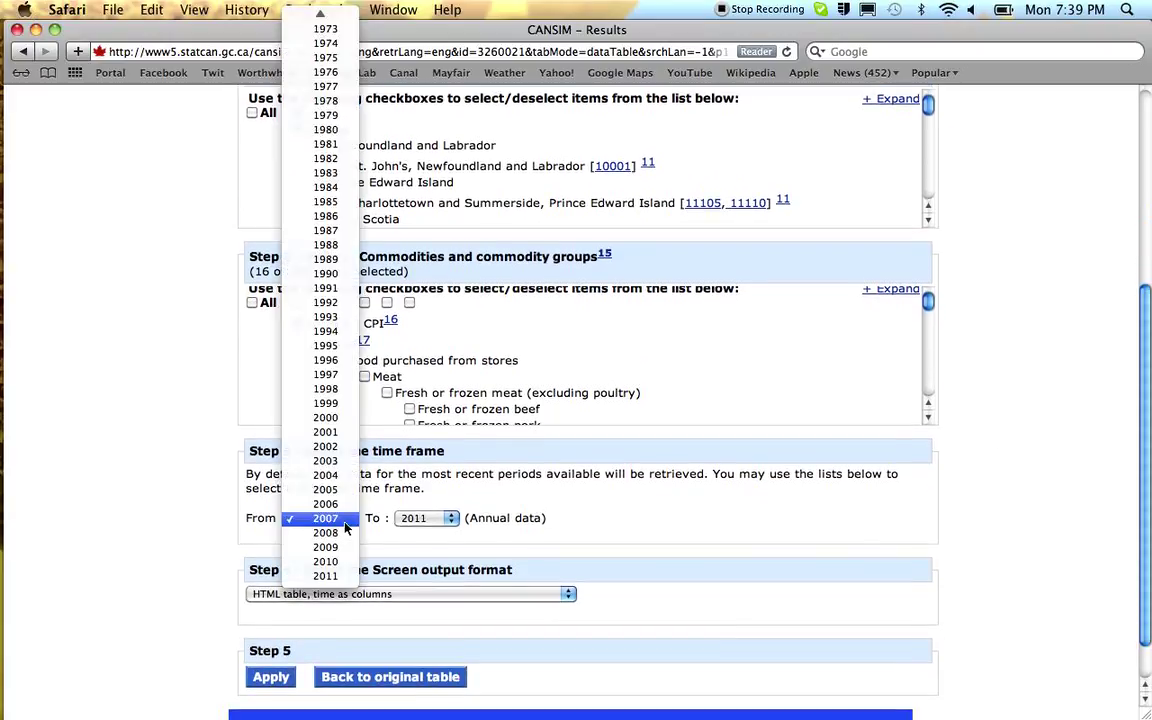
left_click(325, 374)
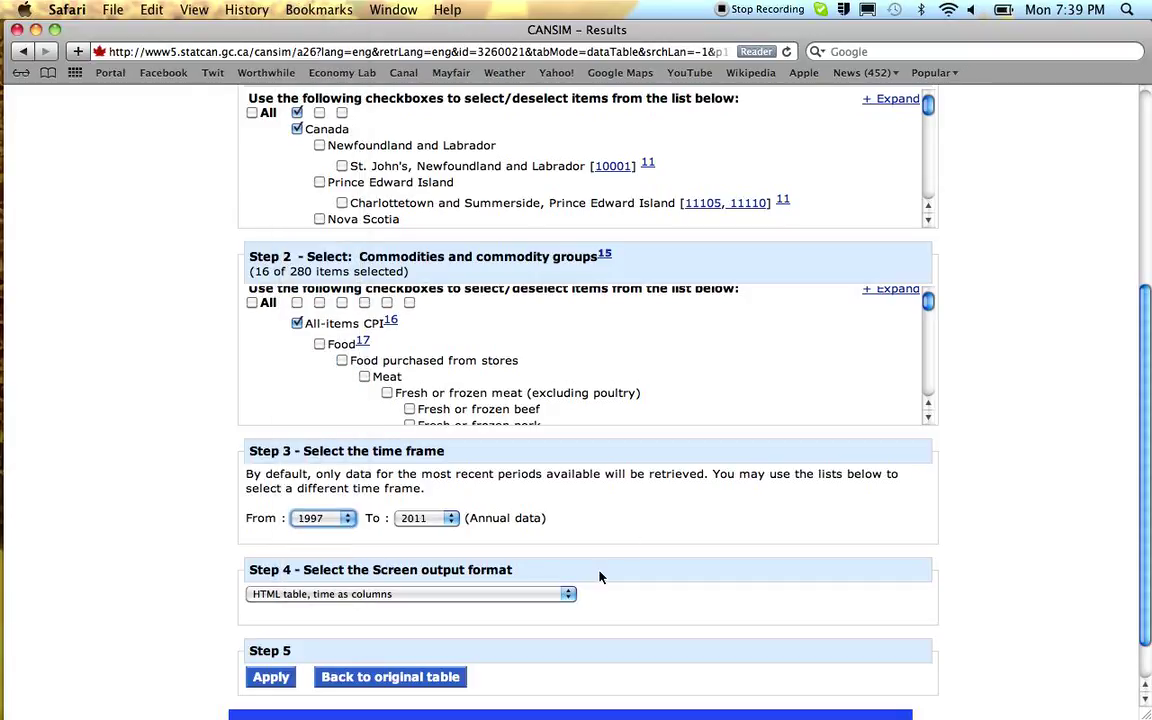
scroll(651, 594, "down", 1)
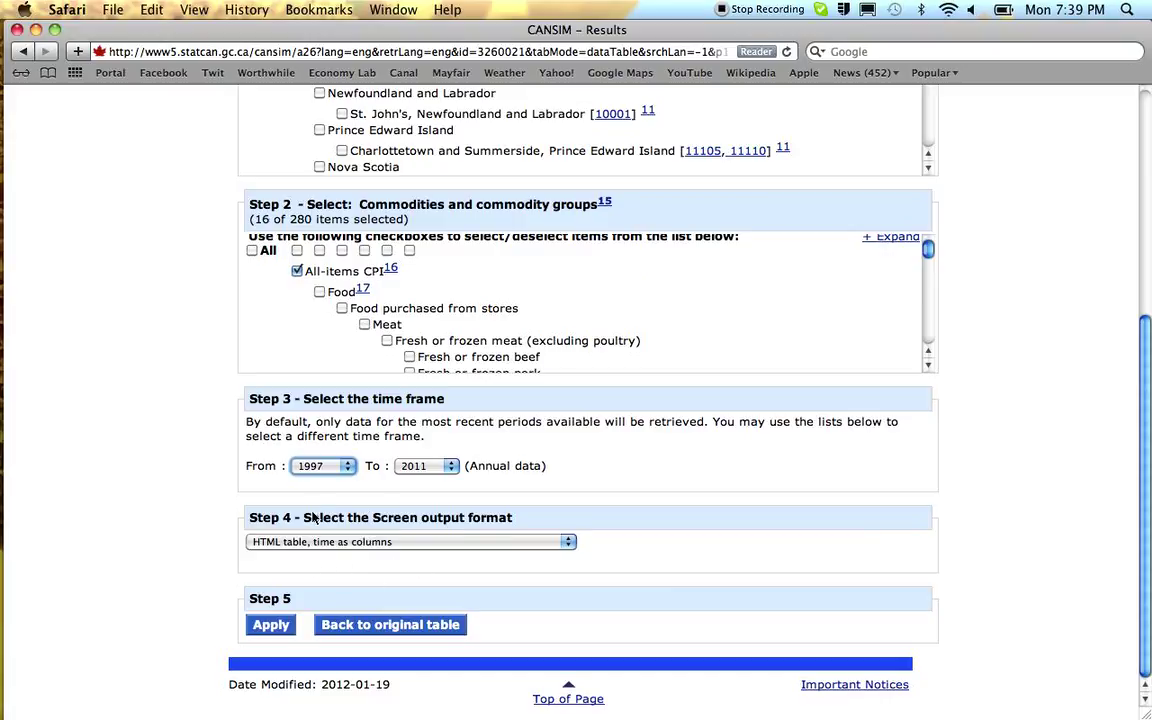
left_click(568, 544)
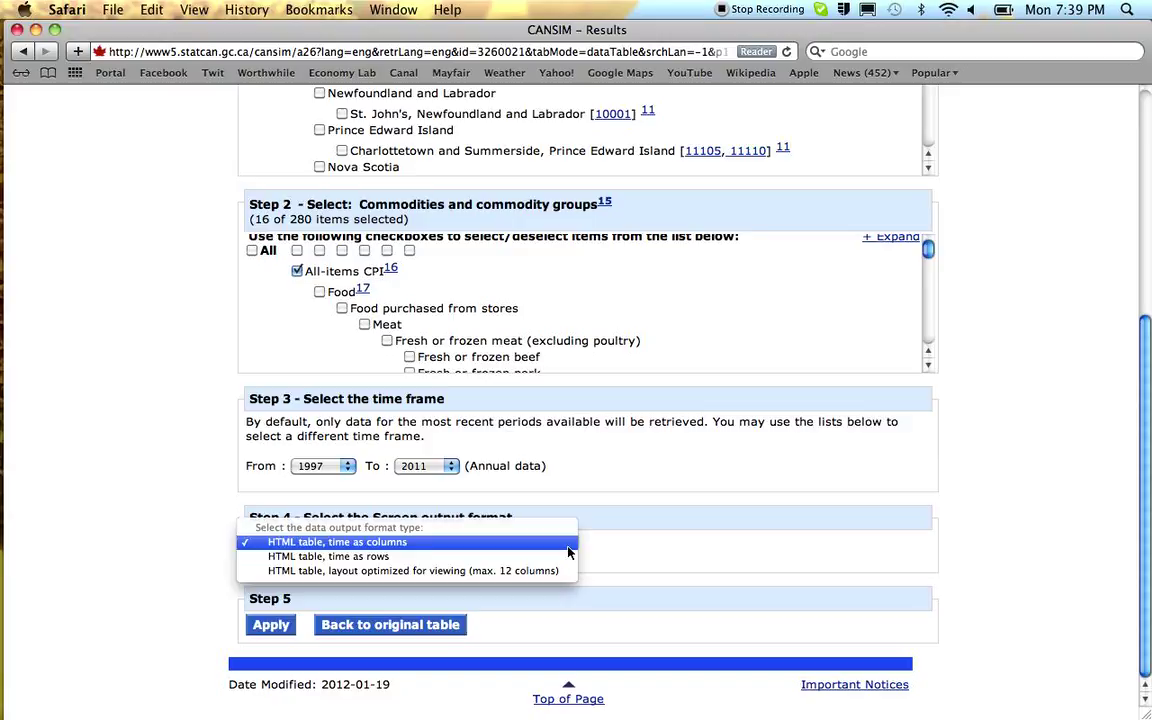
left_click(418, 563)
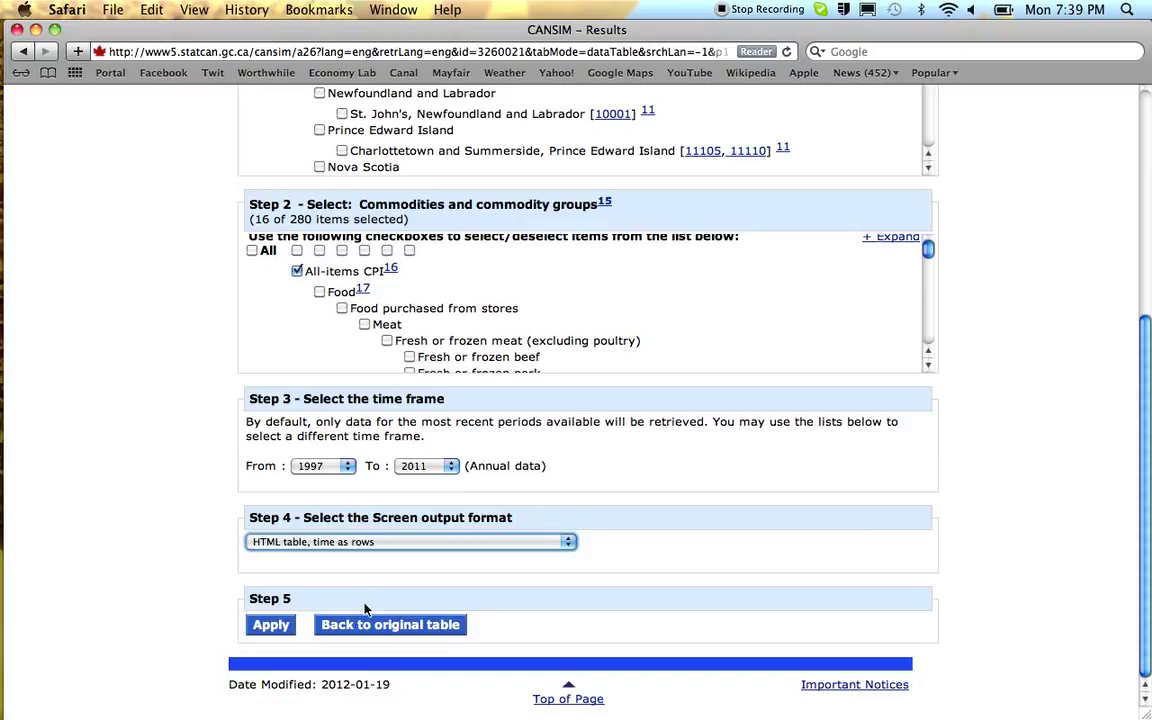
Step: Apply the custom settings, download the 1997–2011 CPI table as CSV, and view recent downloads
left_click(270, 625)
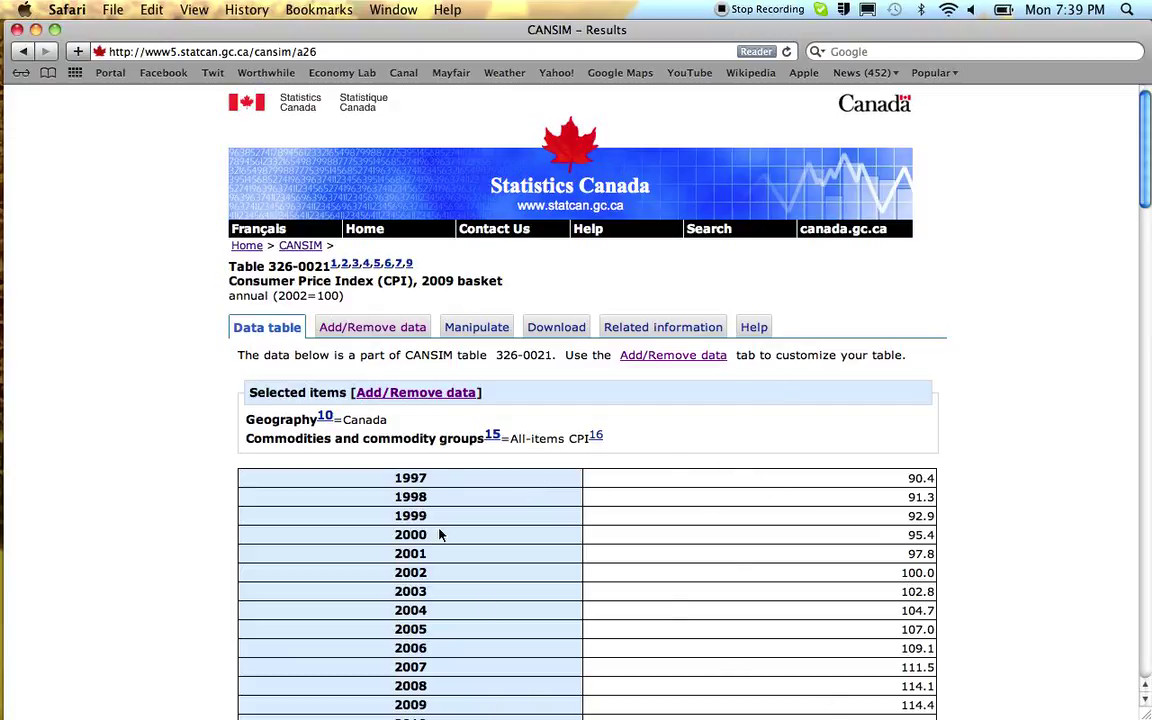
left_click(550, 332)
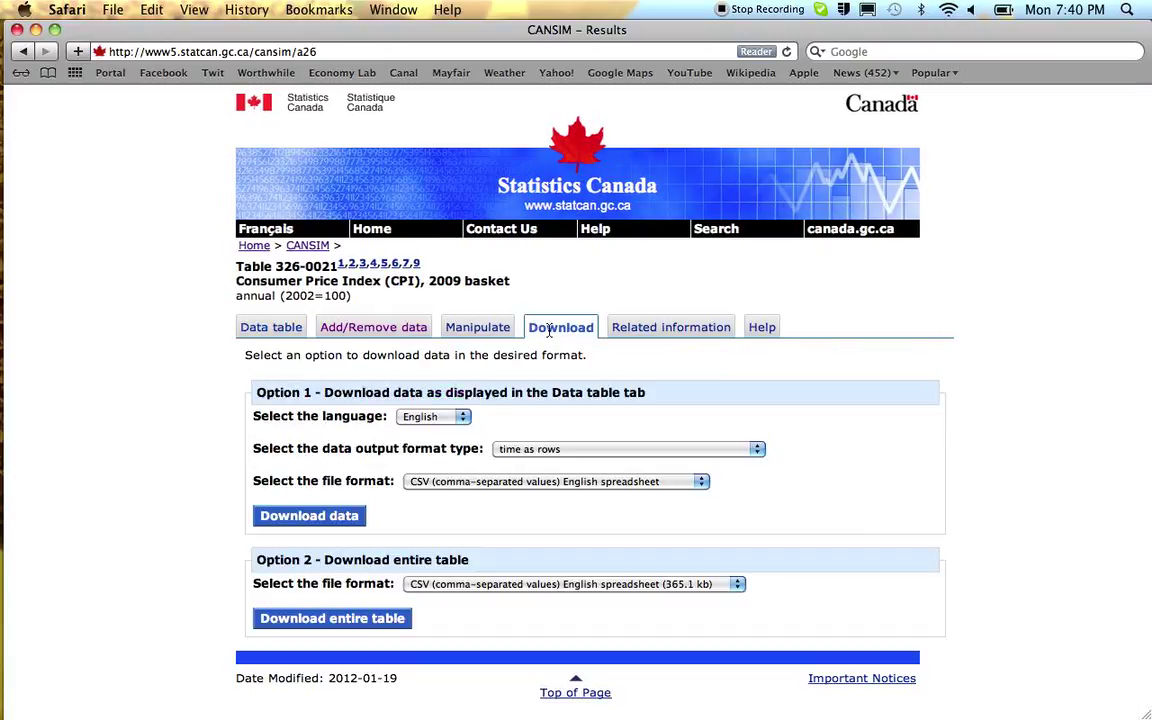
left_click(312, 516)
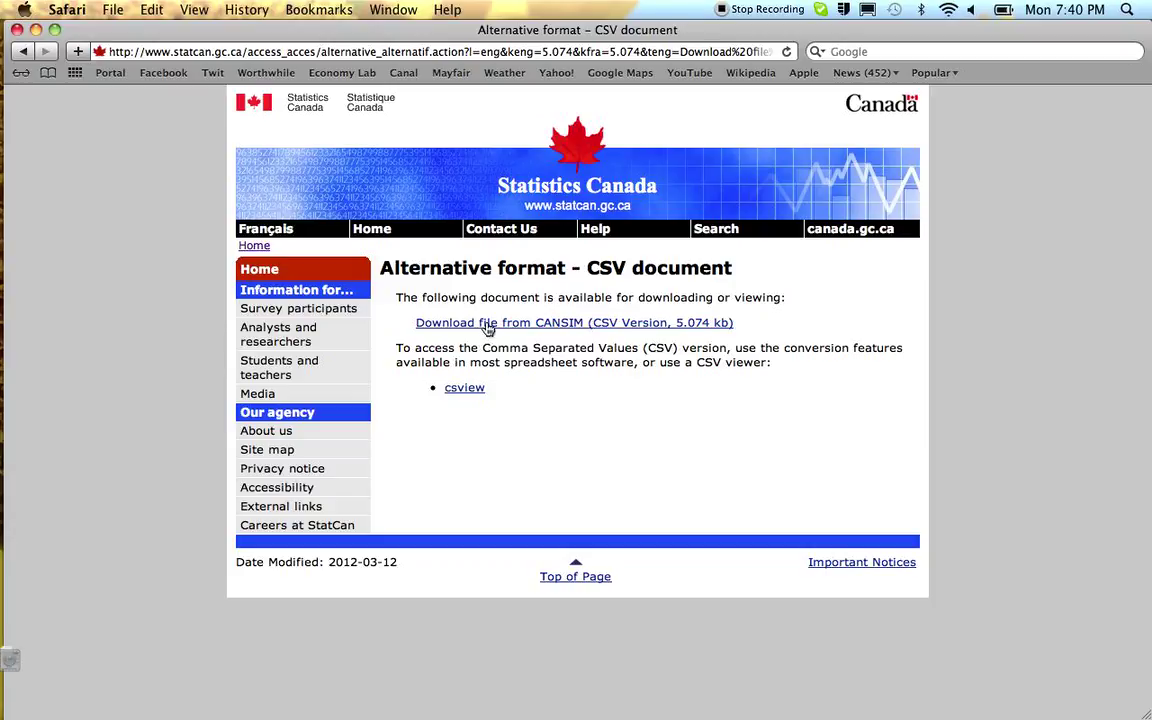
left_click(488, 325)
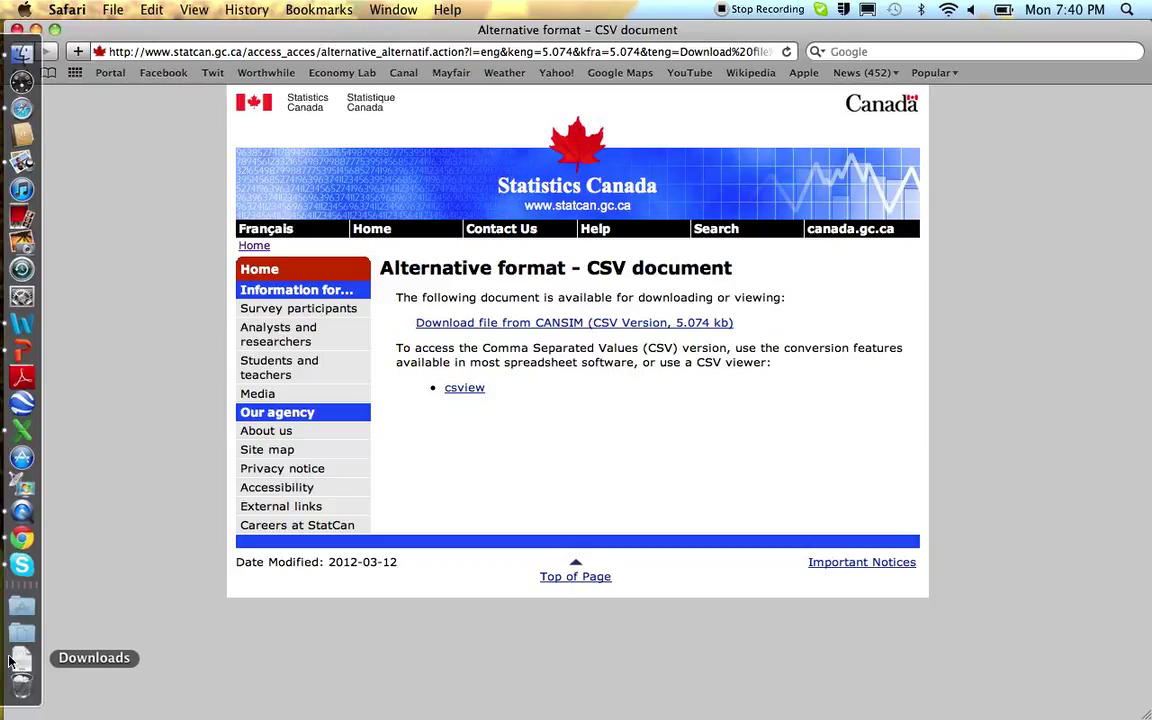
left_click(12, 660)
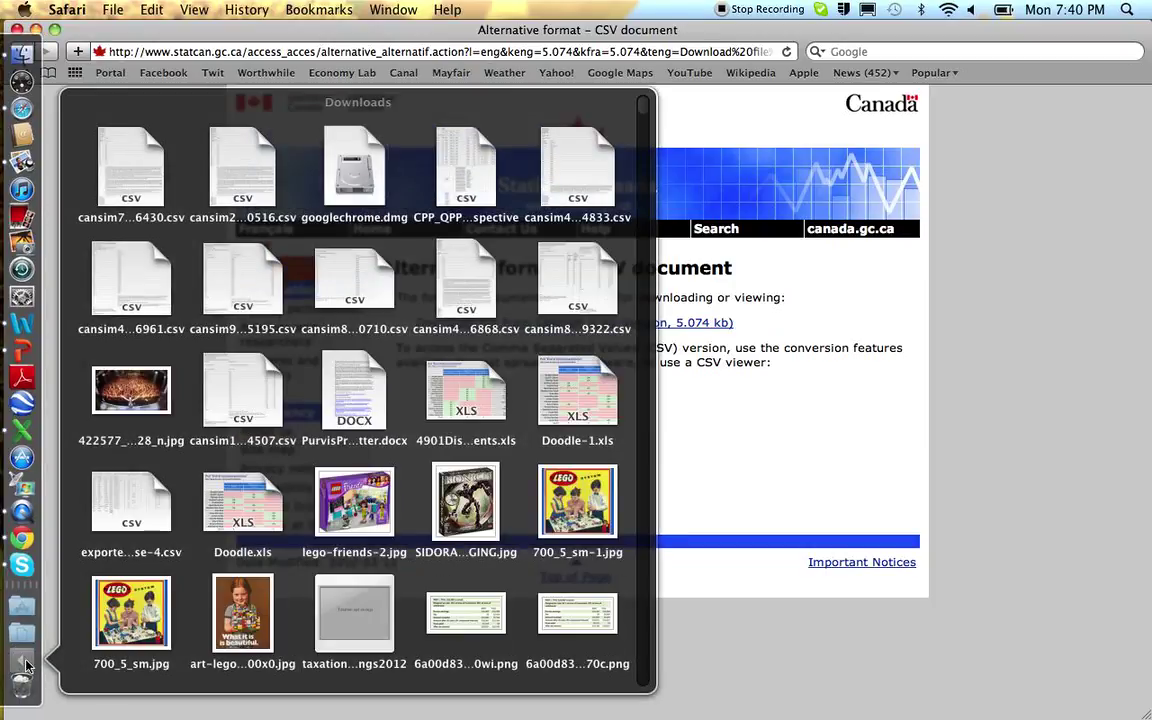
Step: Copy columns A:B of the downloaded CPI CSV into column E of the charity workbook
left_click(134, 193)
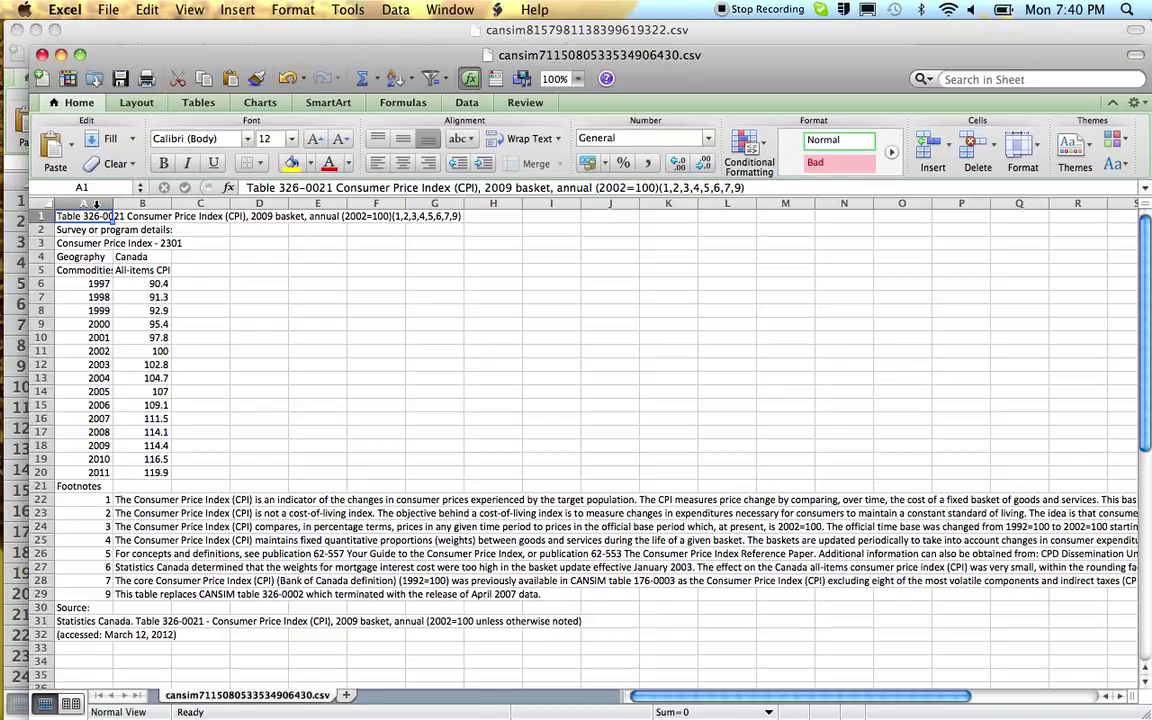
left_click_drag(96, 204, 126, 204)
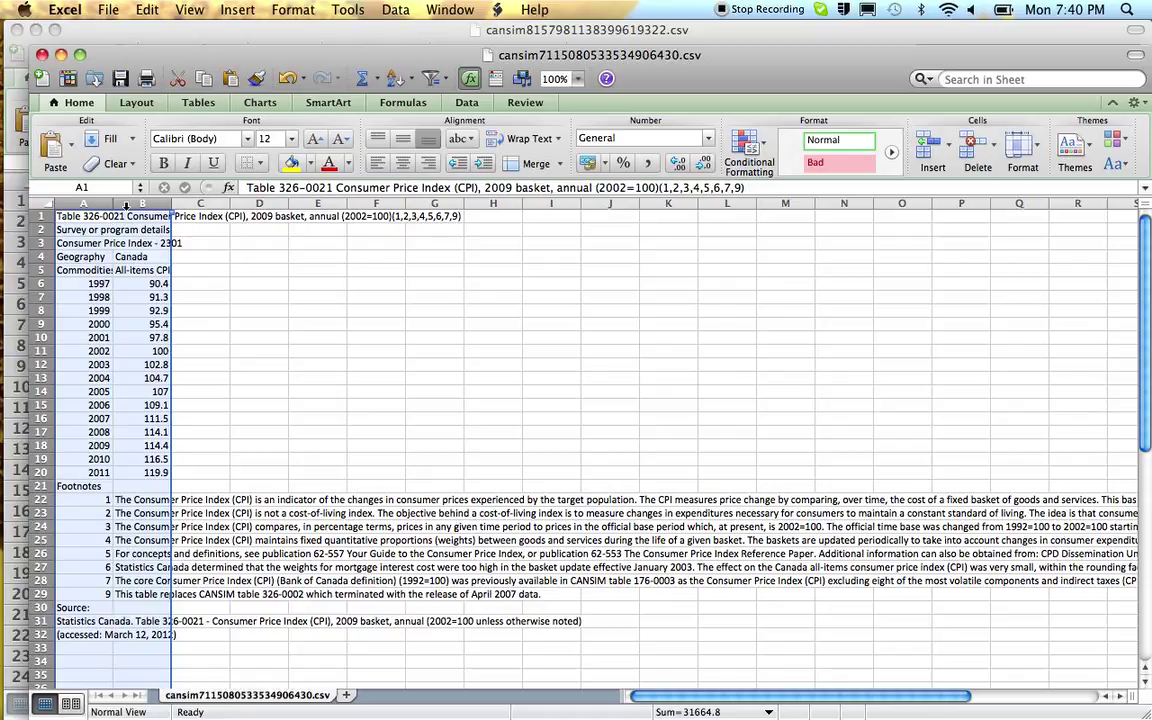
key("super+c")
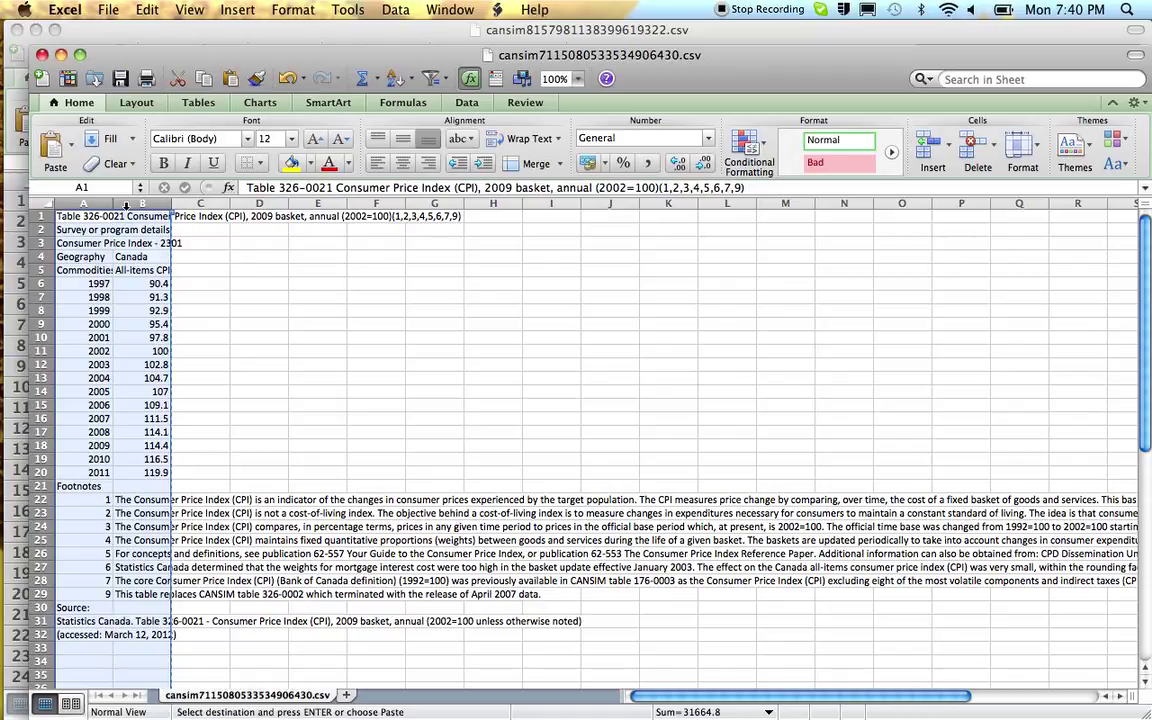
key("F9")
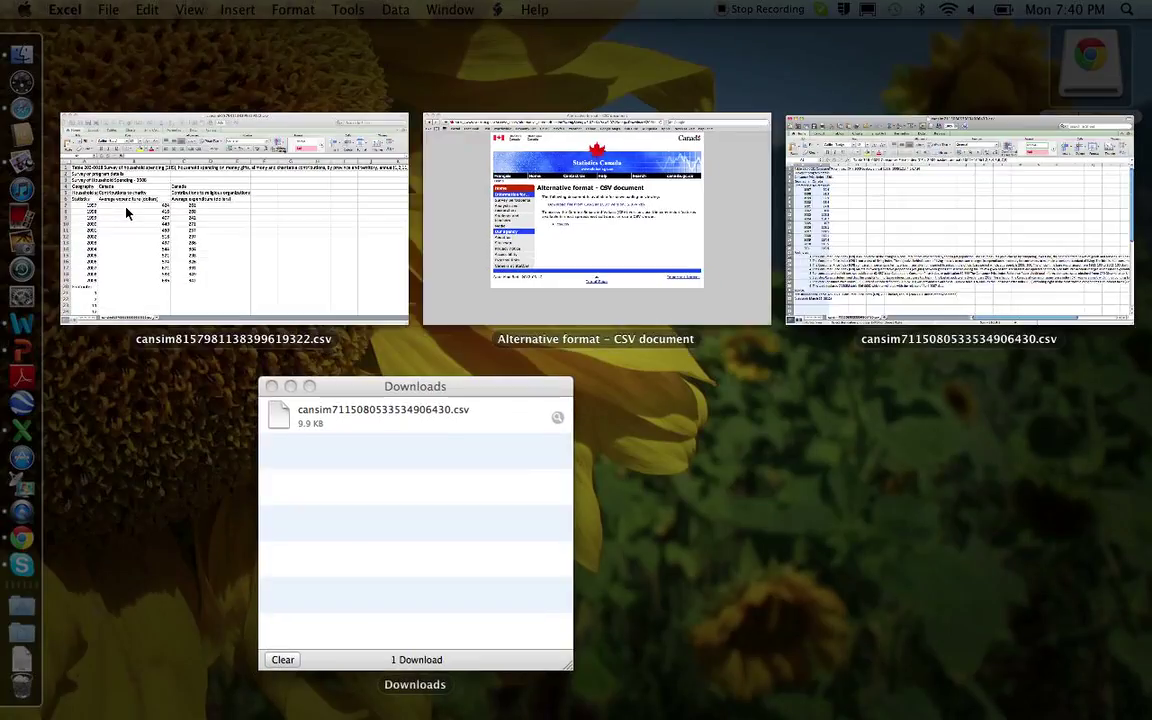
left_click(206, 225)
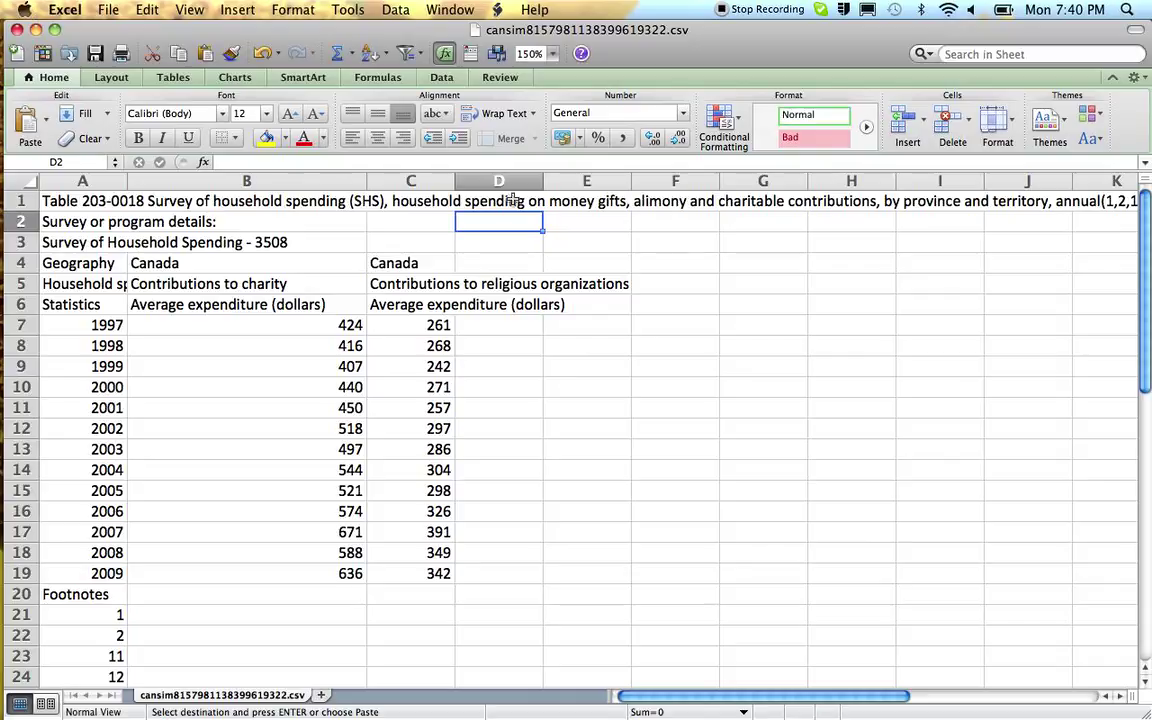
left_click(573, 181)
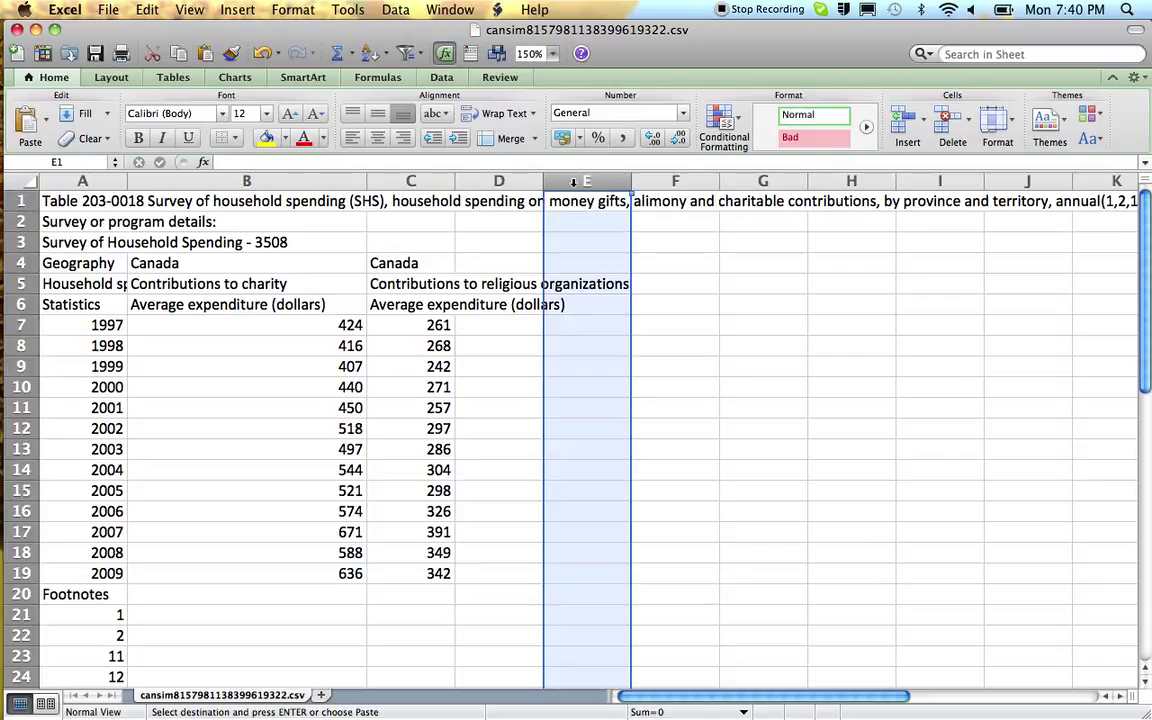
key("super+v")
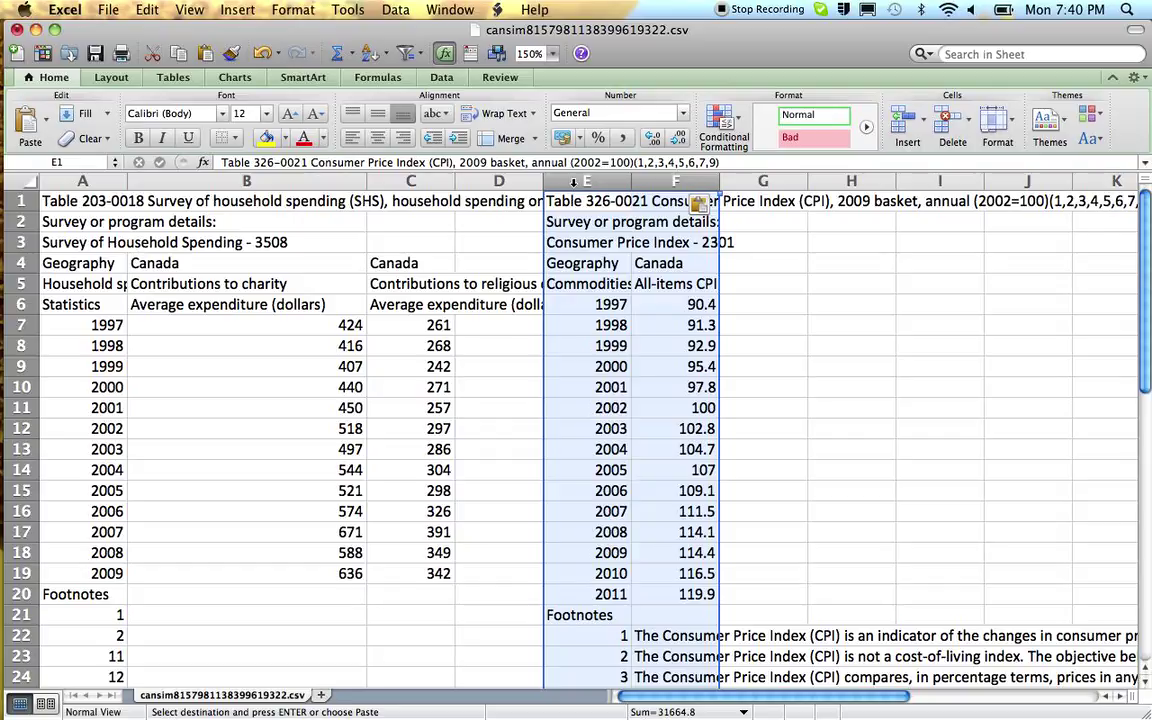
left_click(580, 197)
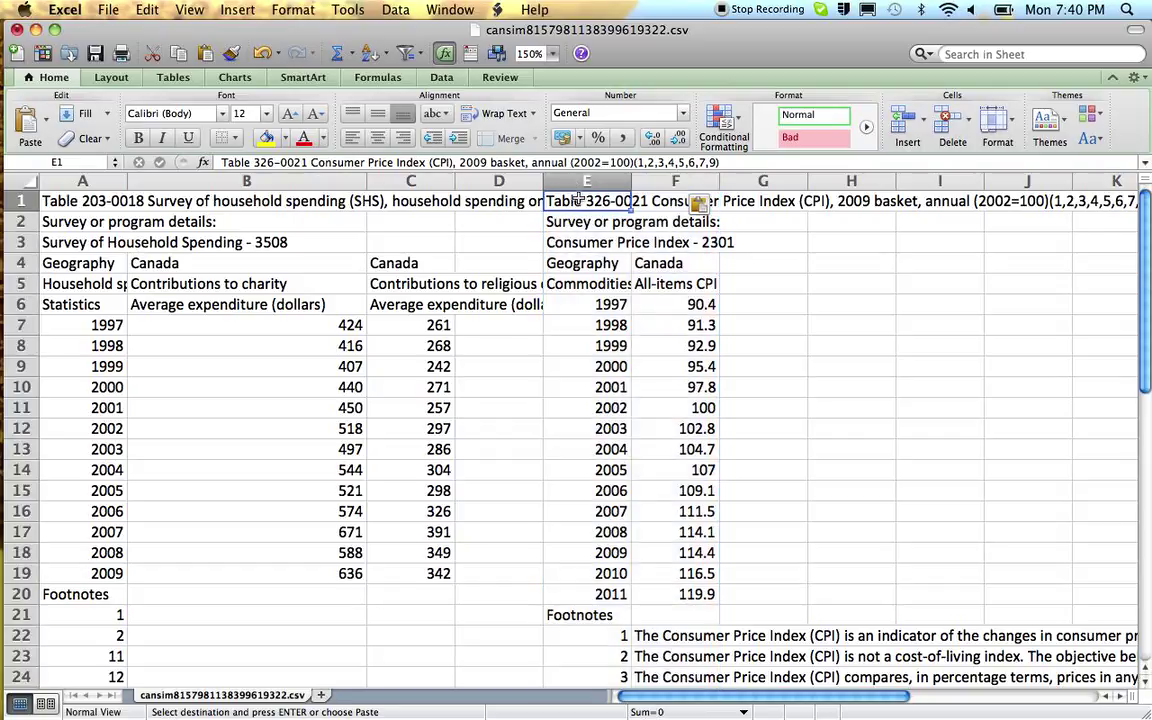
Step: Insert cells at E1:F1 shifting down, so the 1997 CPI year lands in row 7
key("shift+Right")
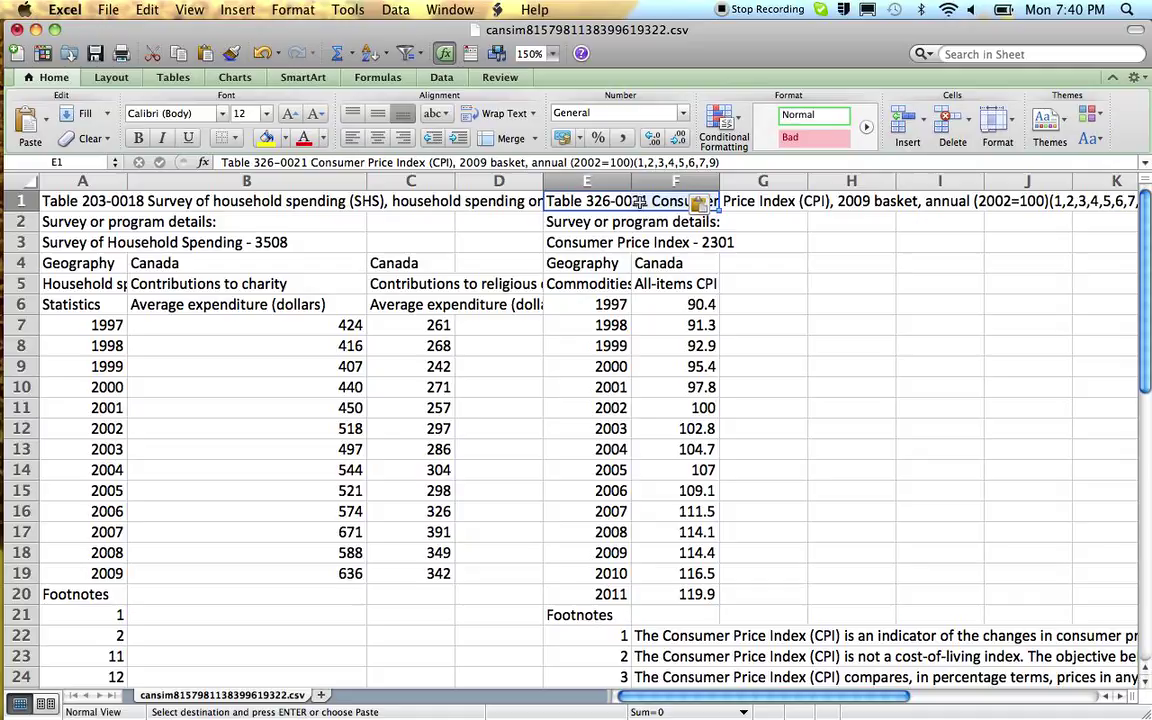
left_click(238, 10)
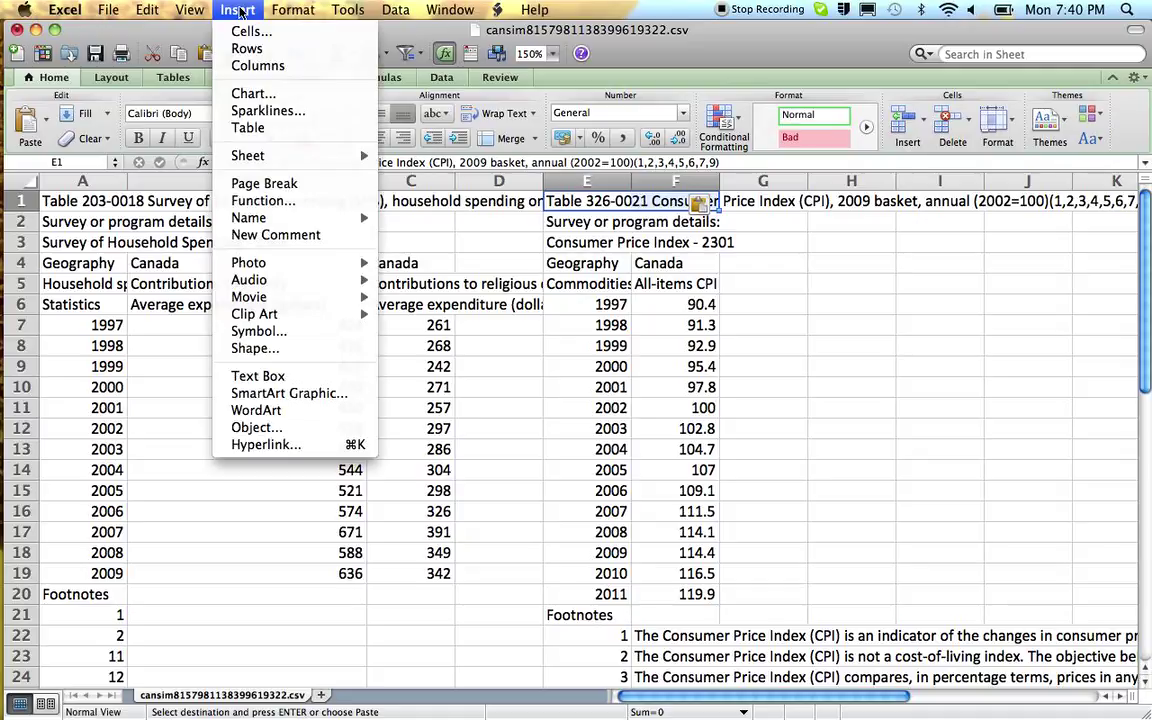
left_click(220, 29)
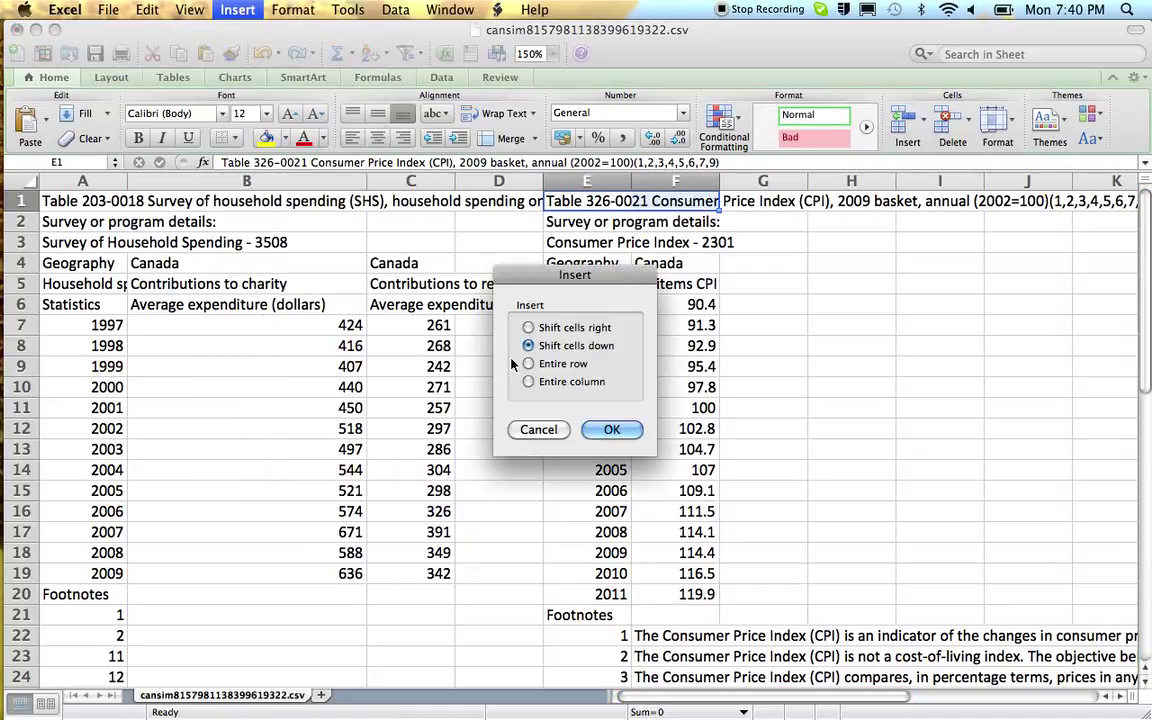
key("Return")
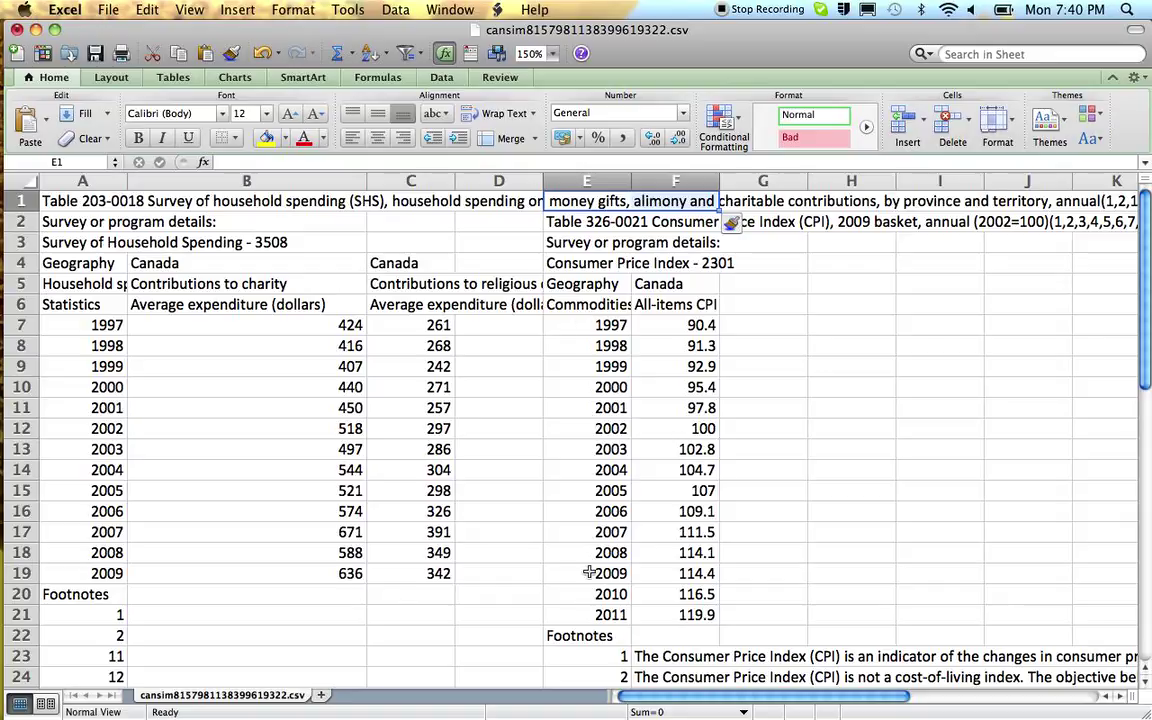
left_click(592, 228)
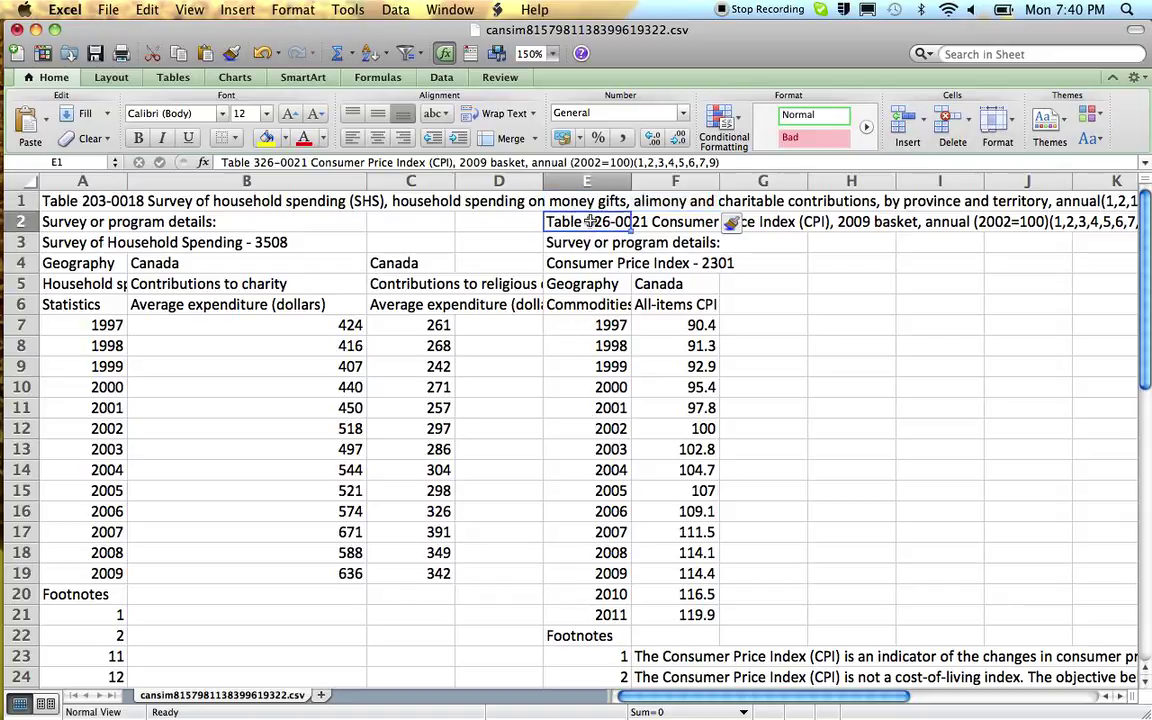
left_click(589, 326)
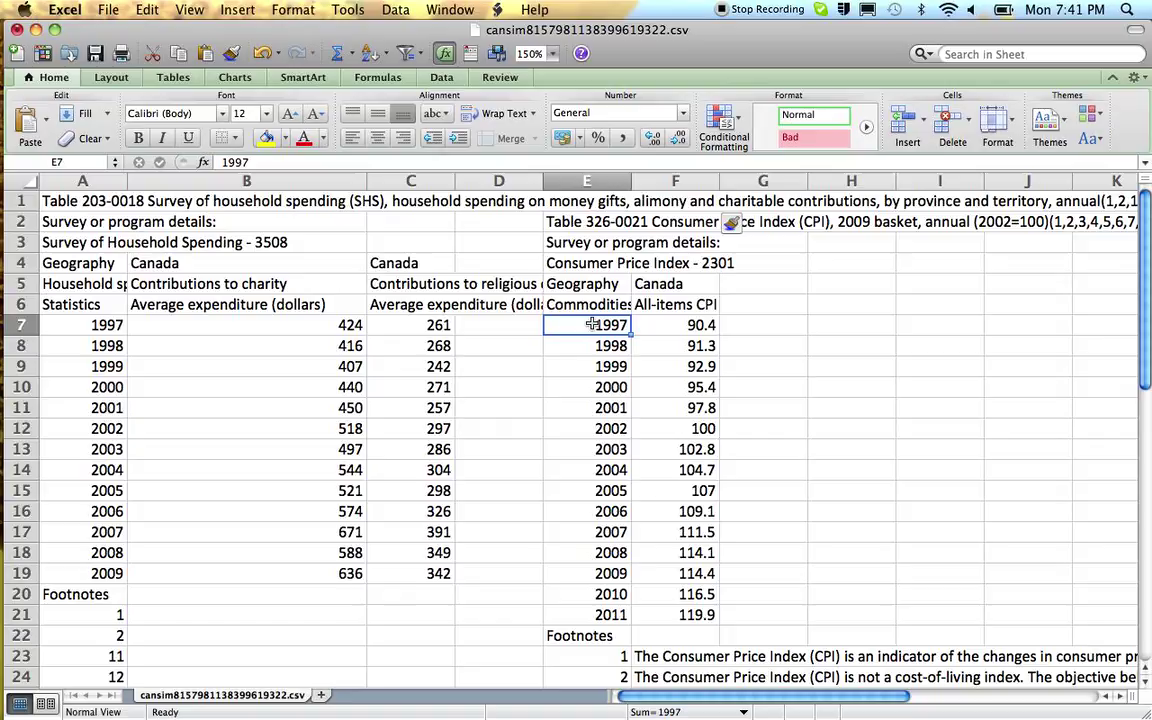
Step: Copy the years 1997–2011 from E7:E21 into H7:H21
key("shift+Down")
key("shift+Down")
key("shift+Down")
key("shift+Down")
key("shift+Down")
key("shift+Down")
key("shift+Down")
key("shift+Down")
key("shift+Down")
key("shift+Down")
key("shift+Down")
key("shift+Down")
key("shift+Down")
key("shift+Down")
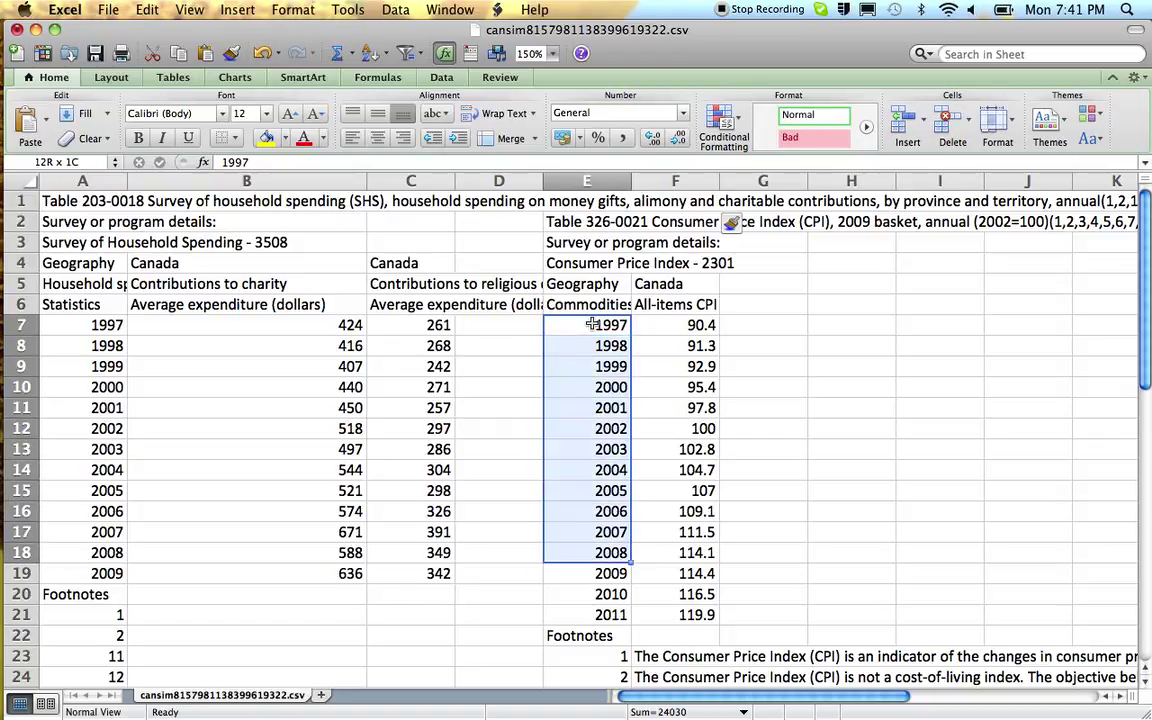
key("super+c")
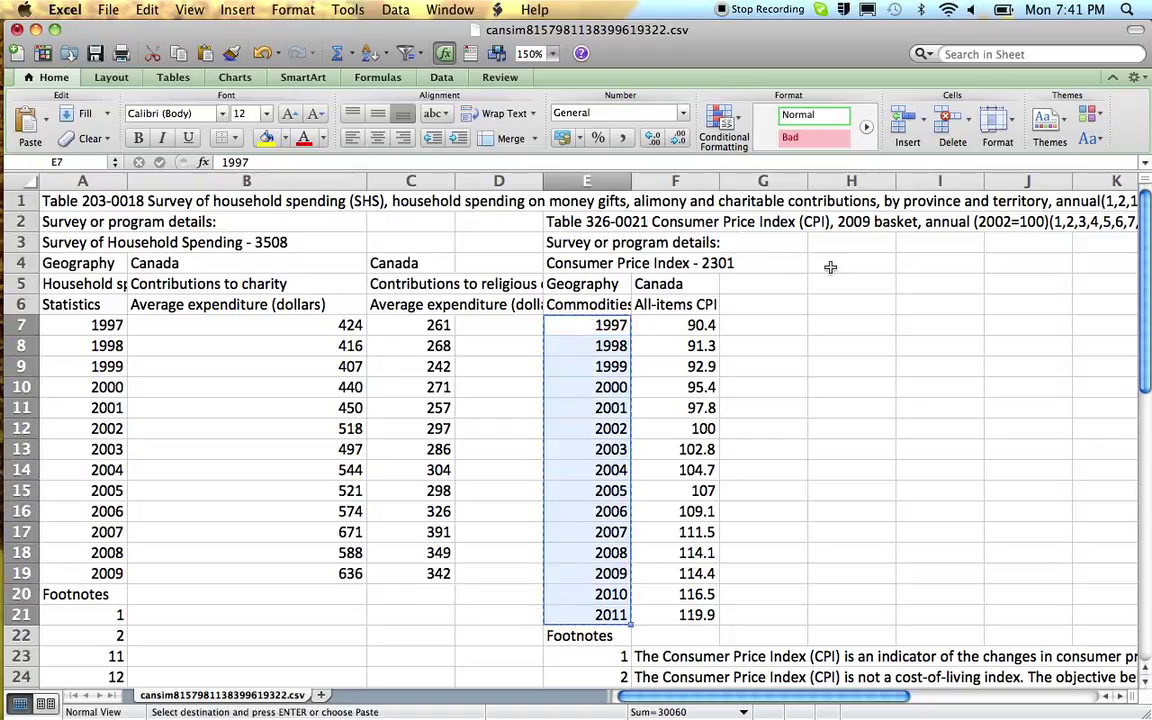
left_click(841, 326)
key("super+v")
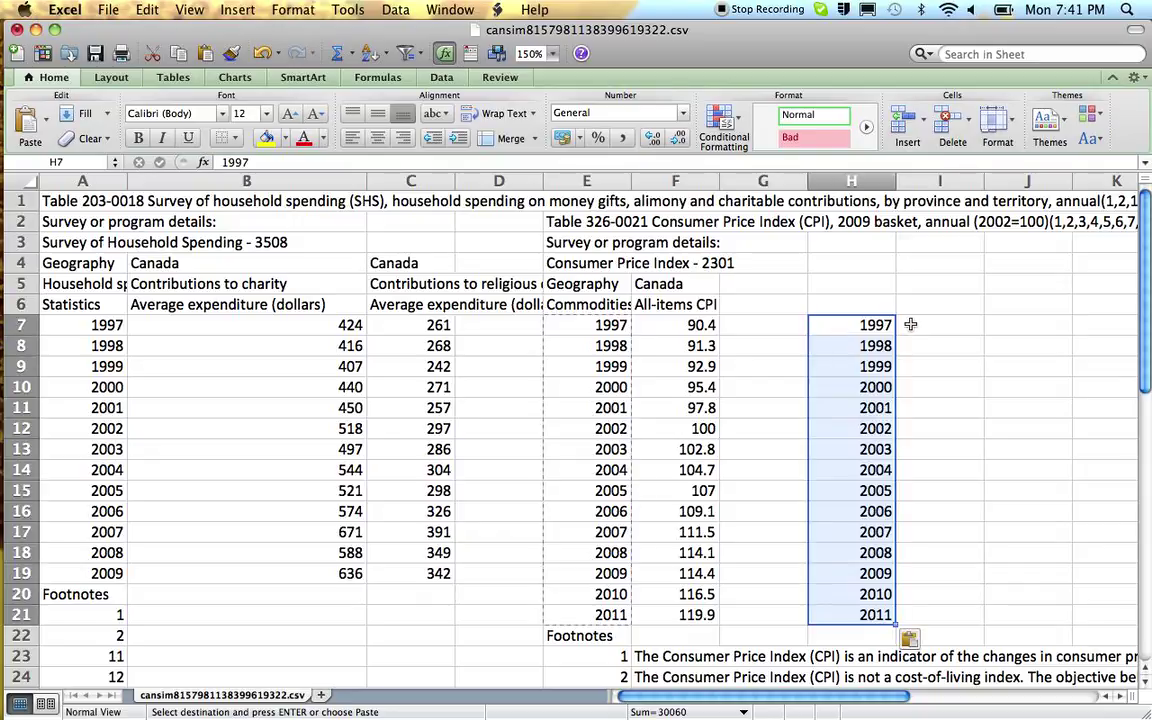
left_click(912, 324)
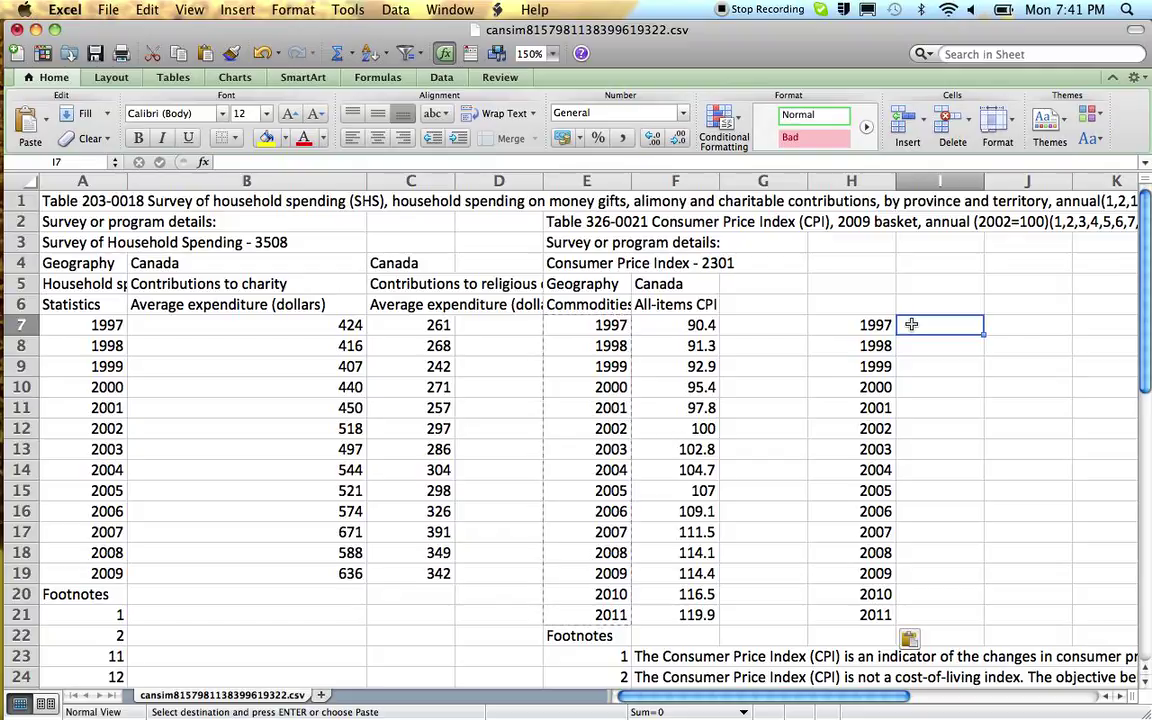
left_click(704, 428)
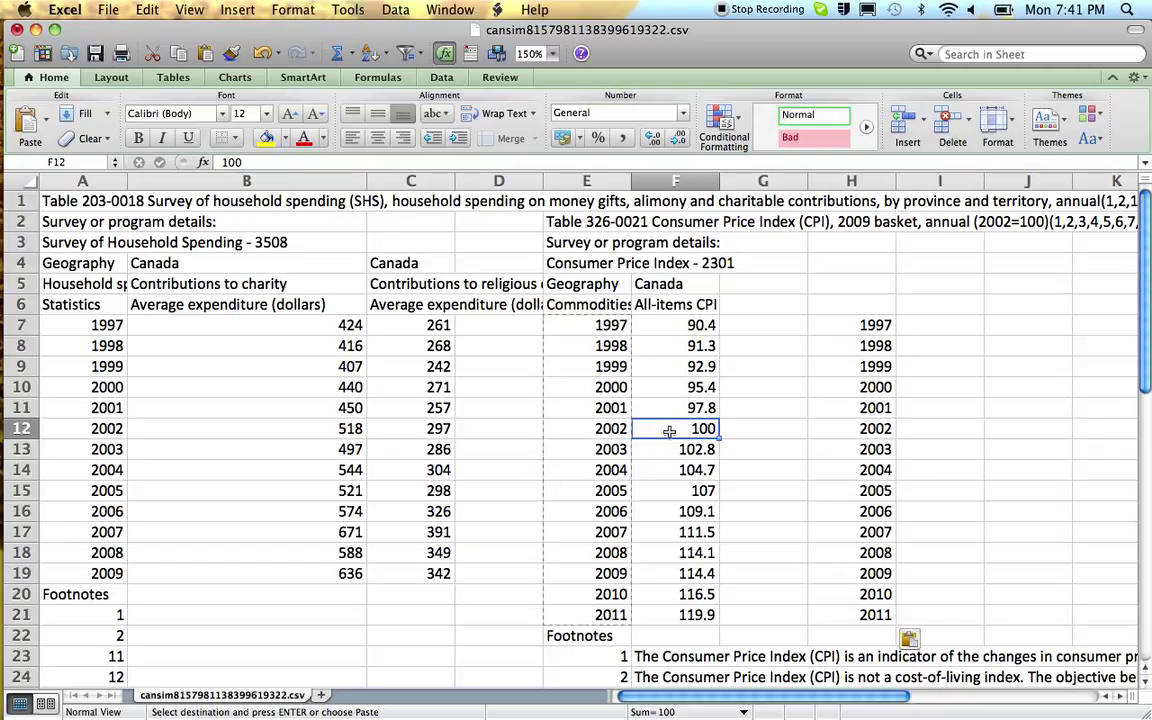
Step: Enter =B7/F7*F21 in I7 using arrow-key references, giving 562.362832
left_click(920, 328)
type("=")
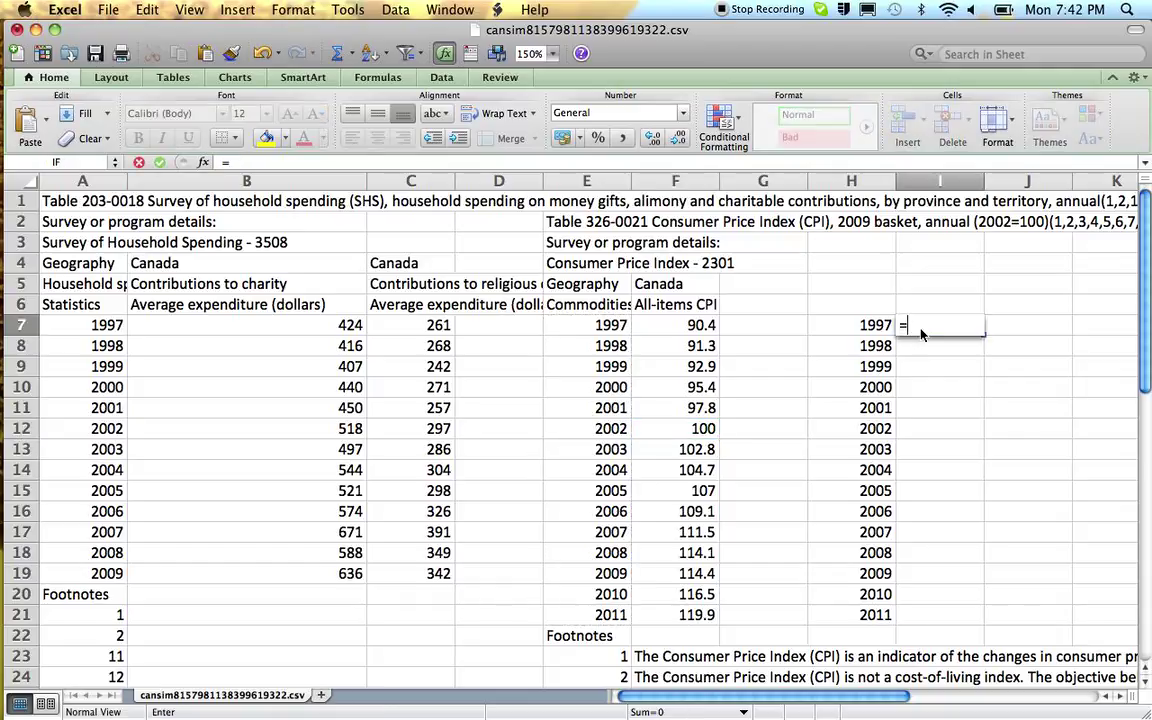
key("Left")
key("Left")
key("Left")
key("Left")
key("Left")
key("Left")
key("Left")
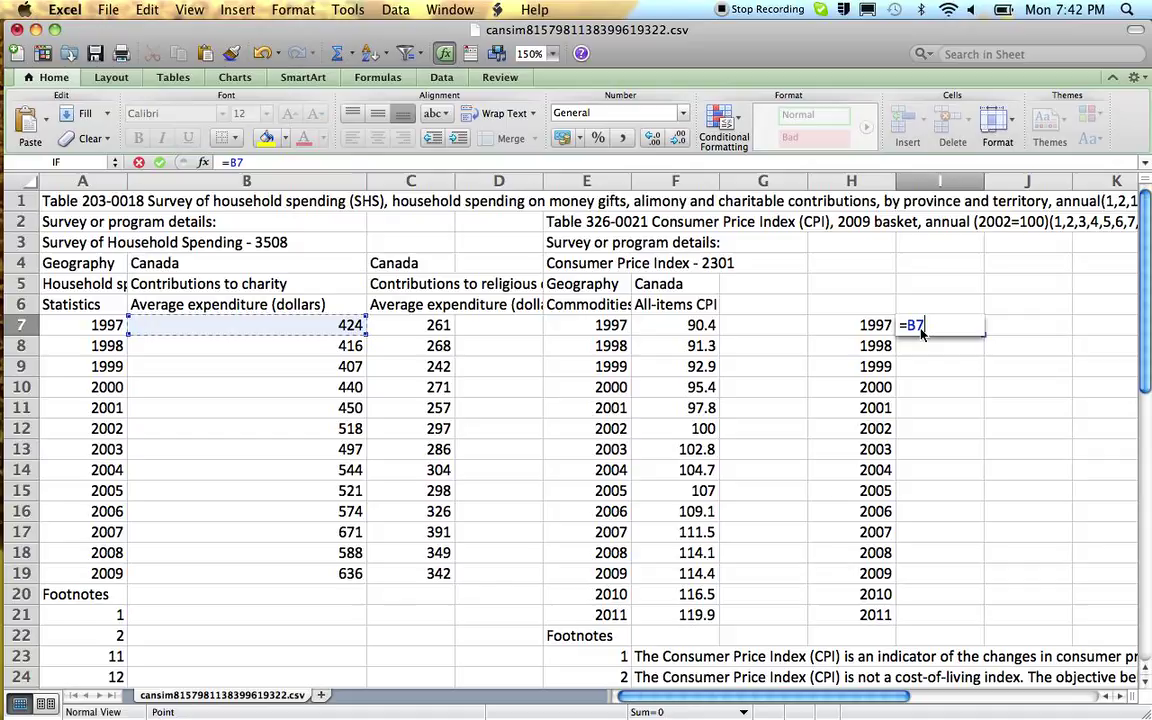
type("/")
key("Left")
key("Left")
key("Left")
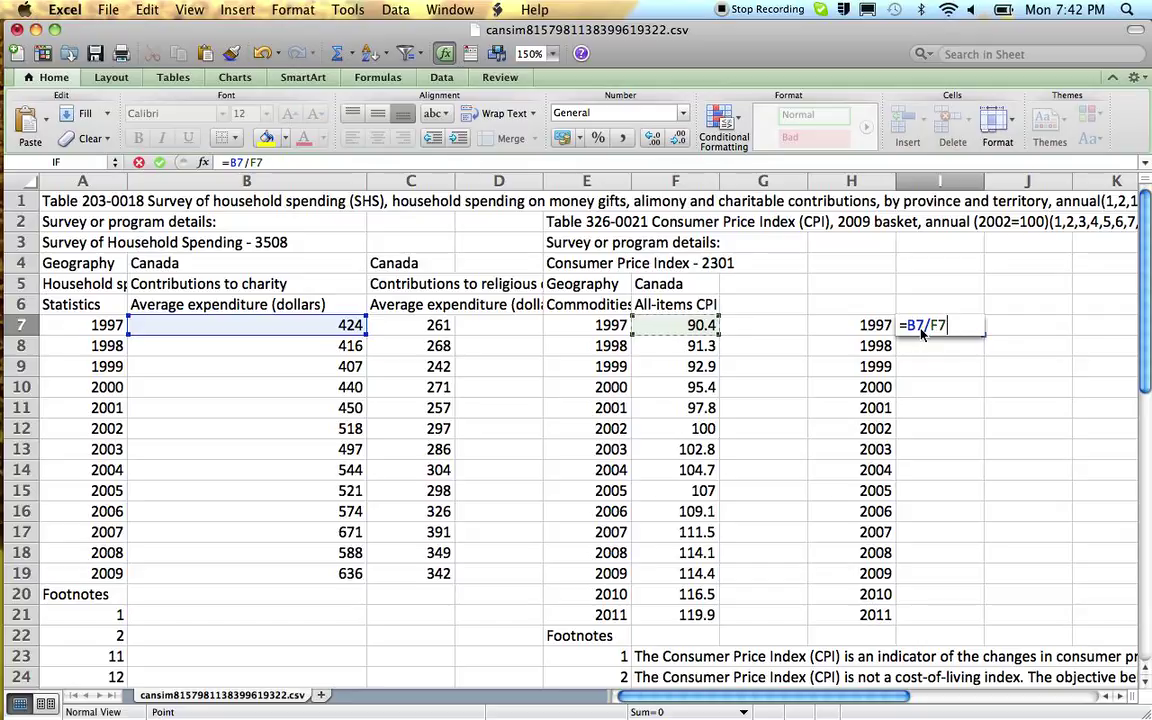
type("*")
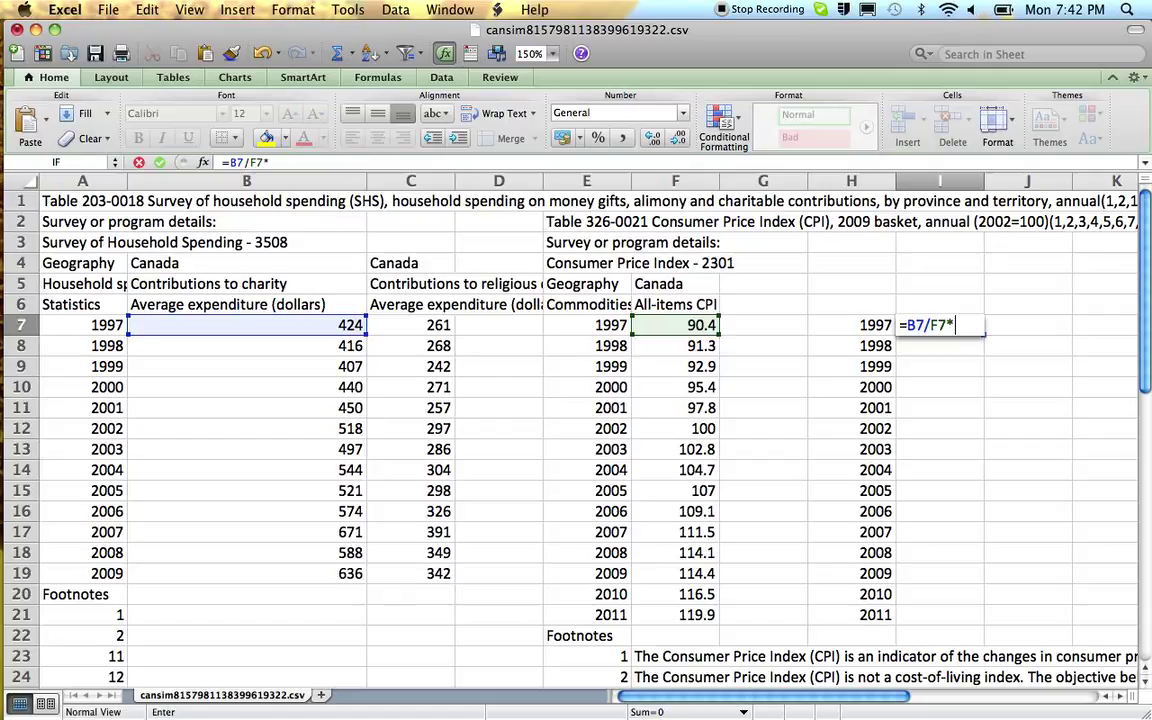
key("Left")
key("Left")
key("Left")
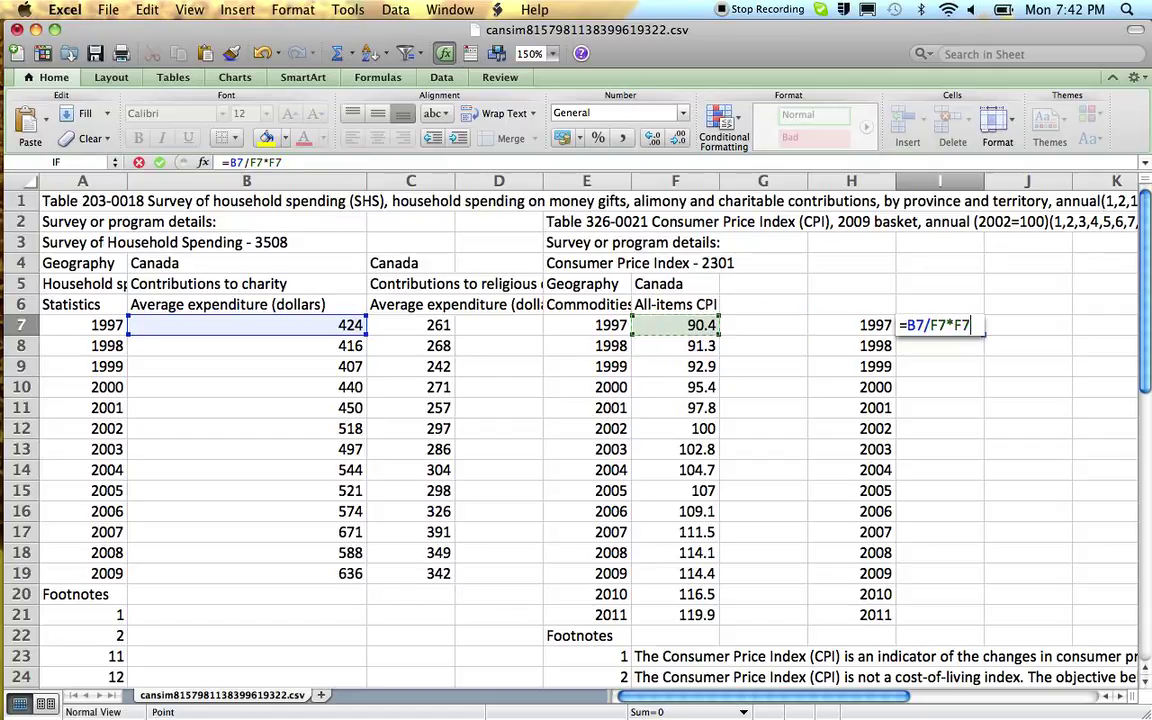
key("Down")
key("Down")
key("Down")
key("Down")
key("Down")
key("Down")
key("Down")
key("Down")
key("Down")
key("Down")
key("Down")
key("Down")
key("Down")
key("Down")
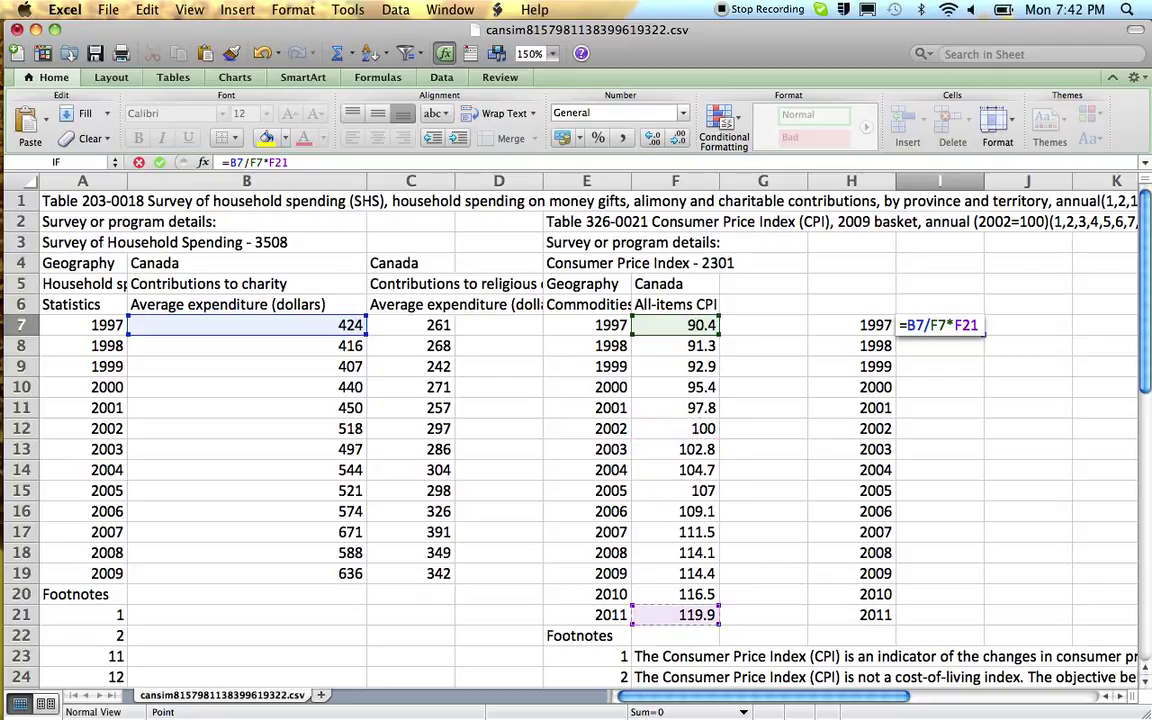
key("Return")
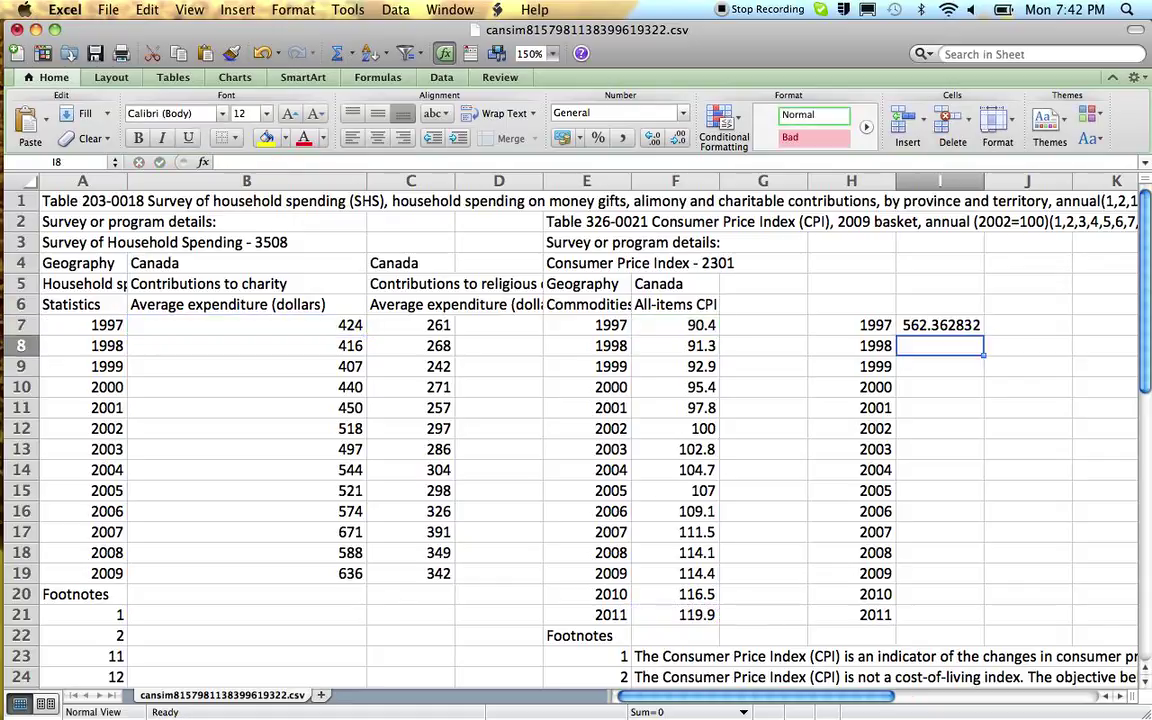
key("Up")
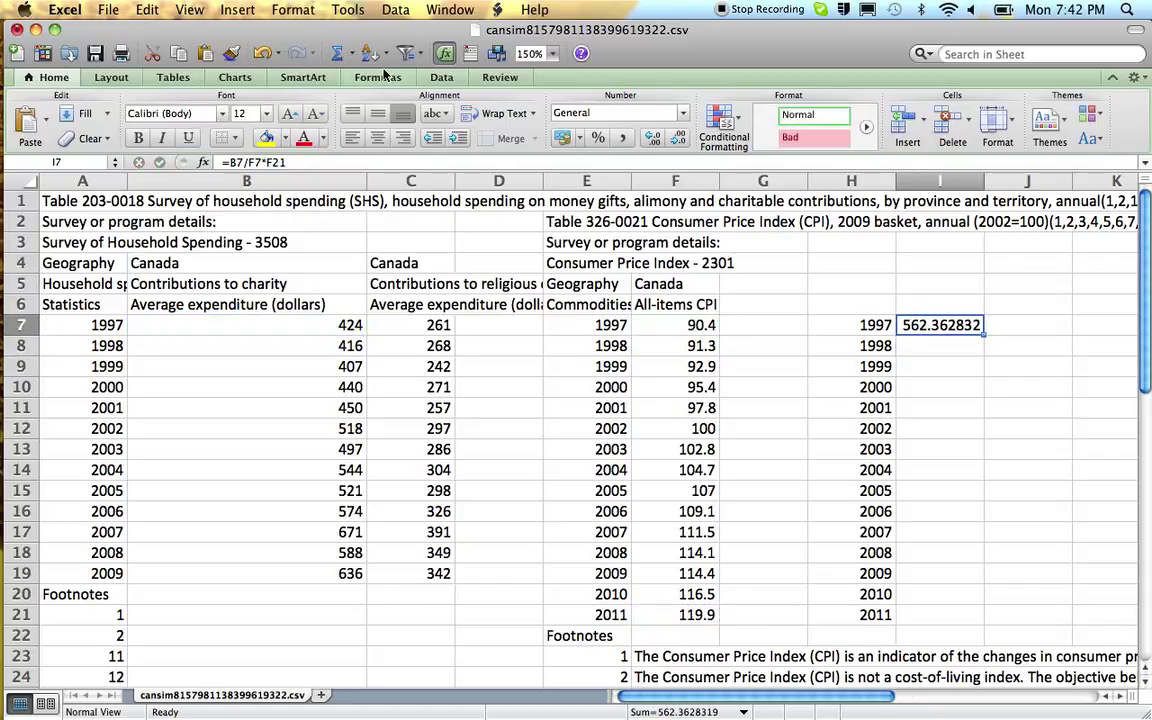
Step: Format I7 as Number with 0 decimal places so it shows 562
left_click(291, 10)
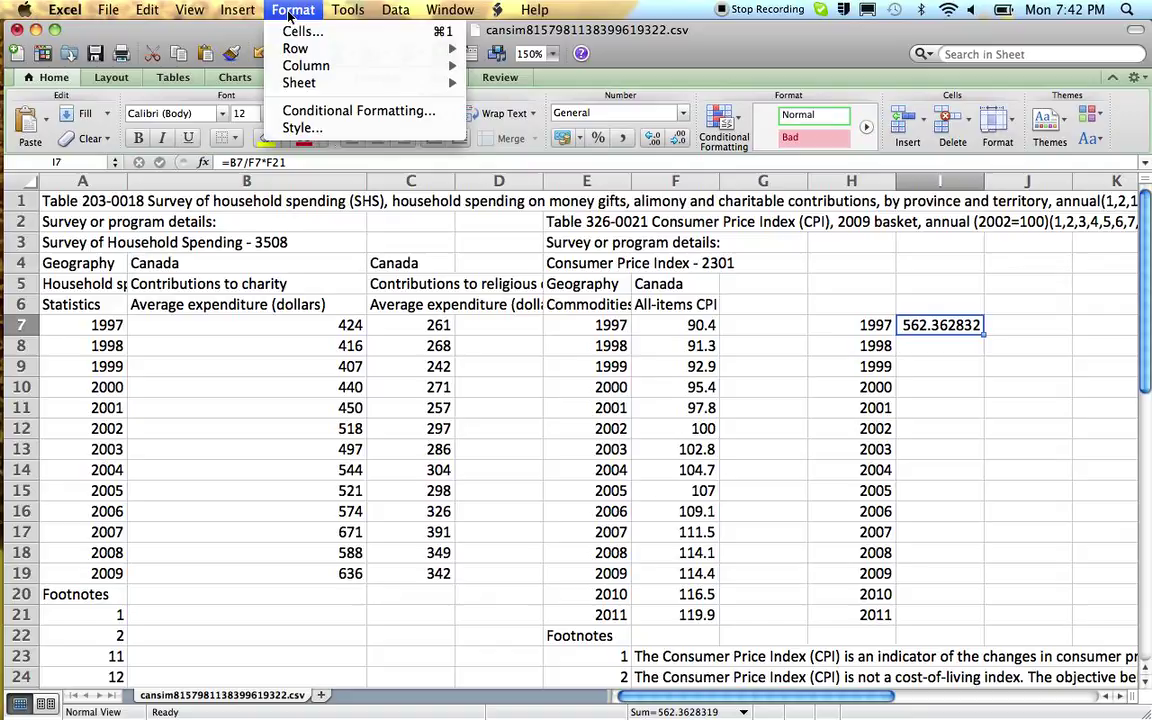
left_click(300, 31)
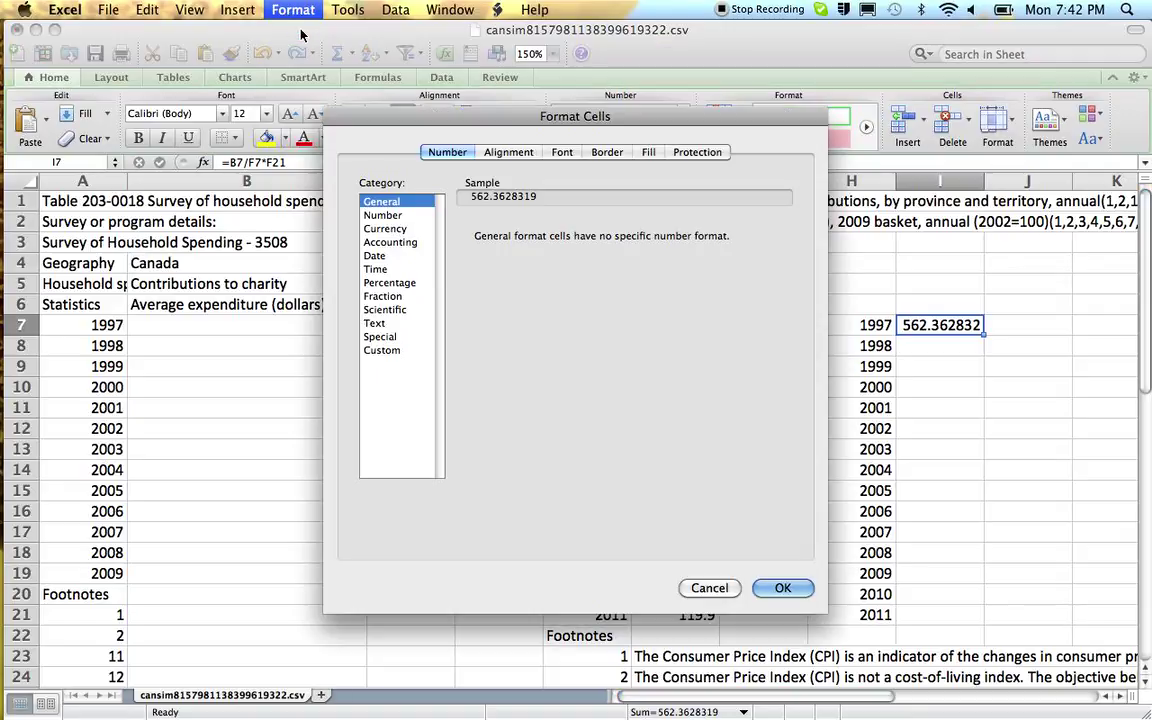
left_click(380, 215)
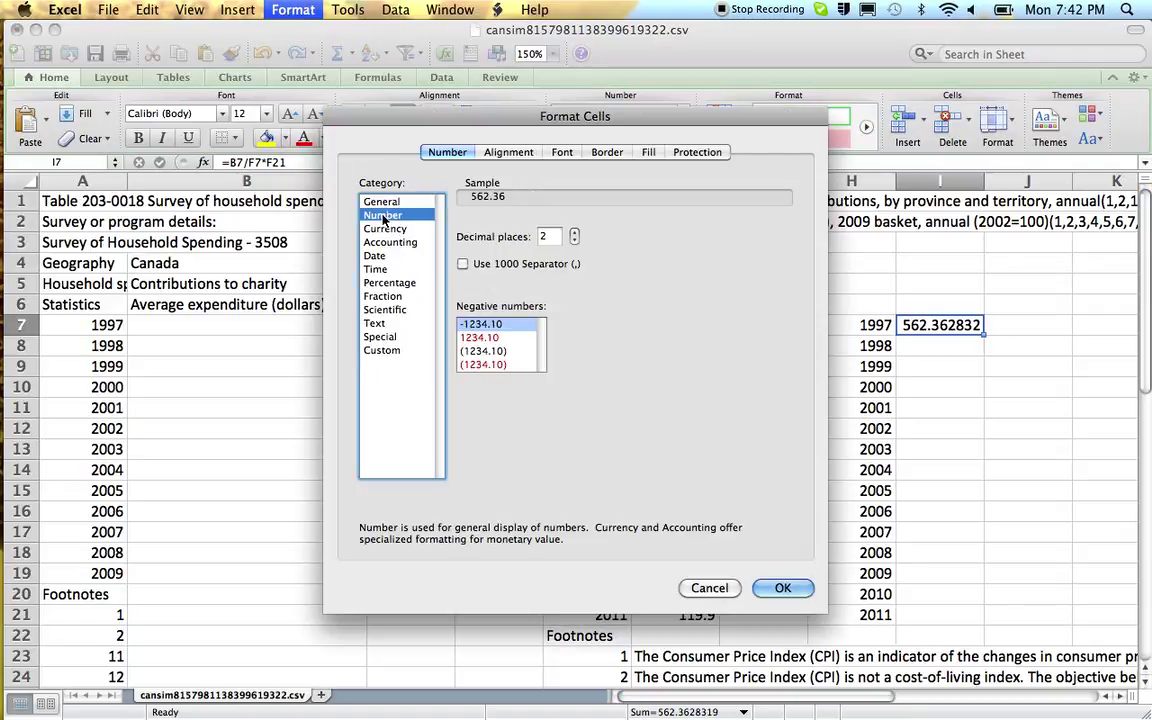
left_click(574, 240)
left_click(574, 240)
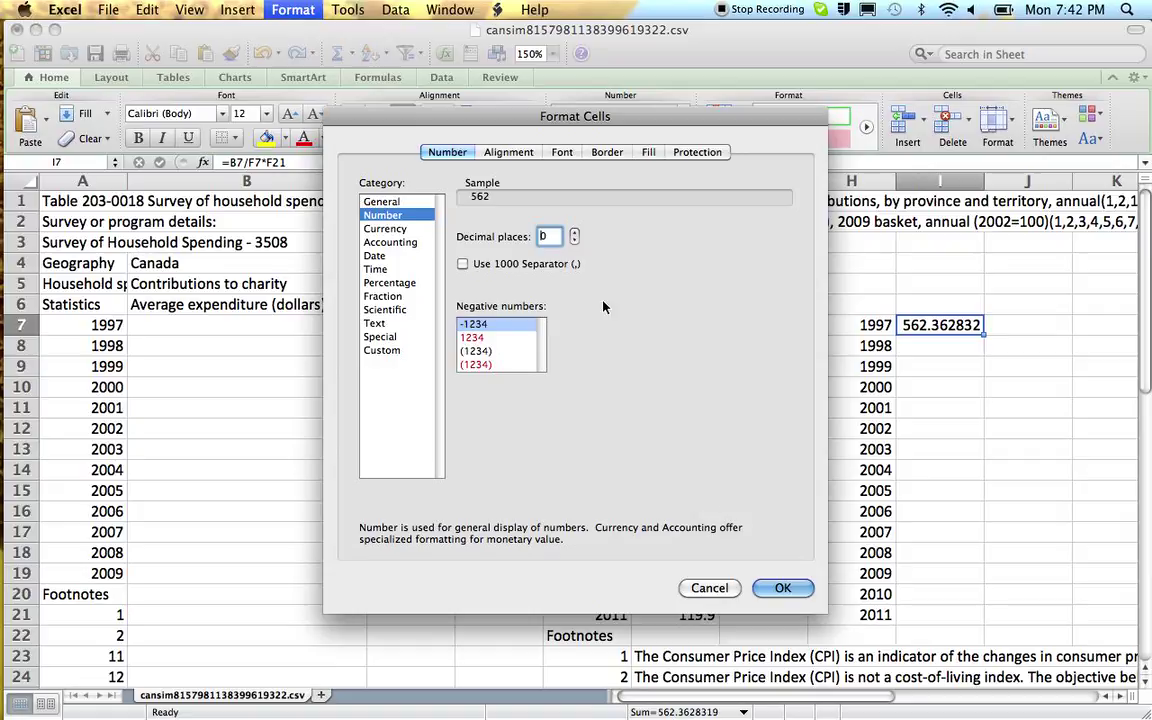
left_click(783, 588)
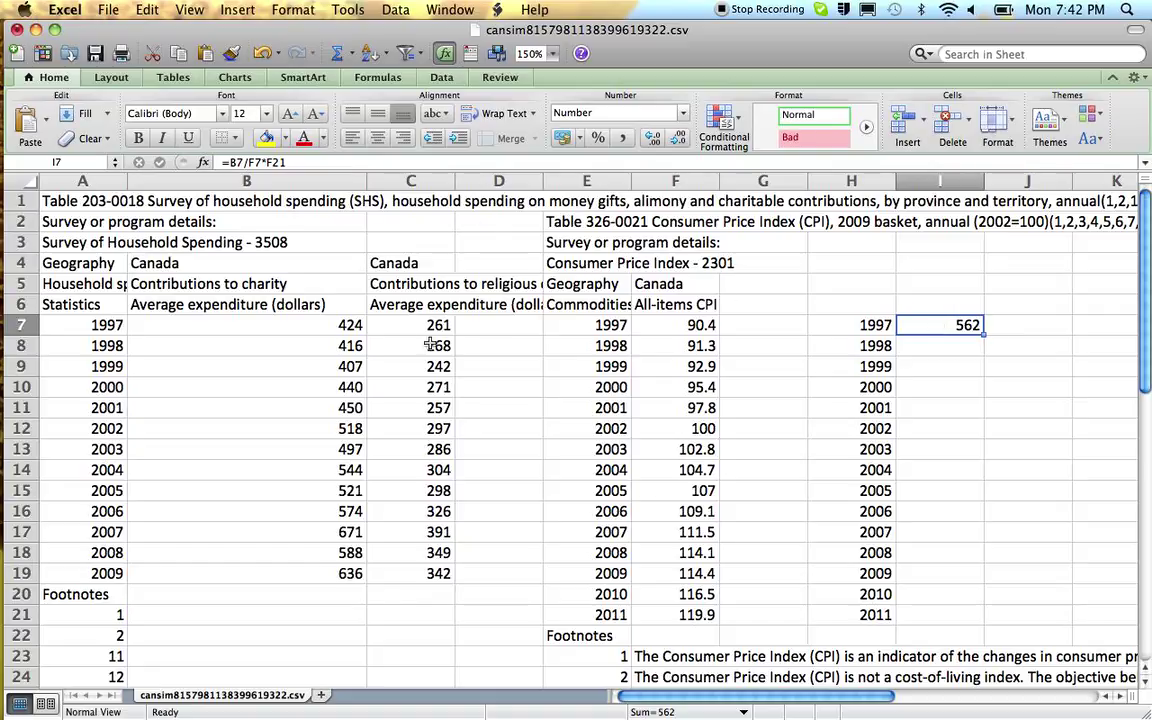
Step: Change I7's formula to =B7/F7*F$21, anchoring the 2011 CPI row
key("ctrl+u")
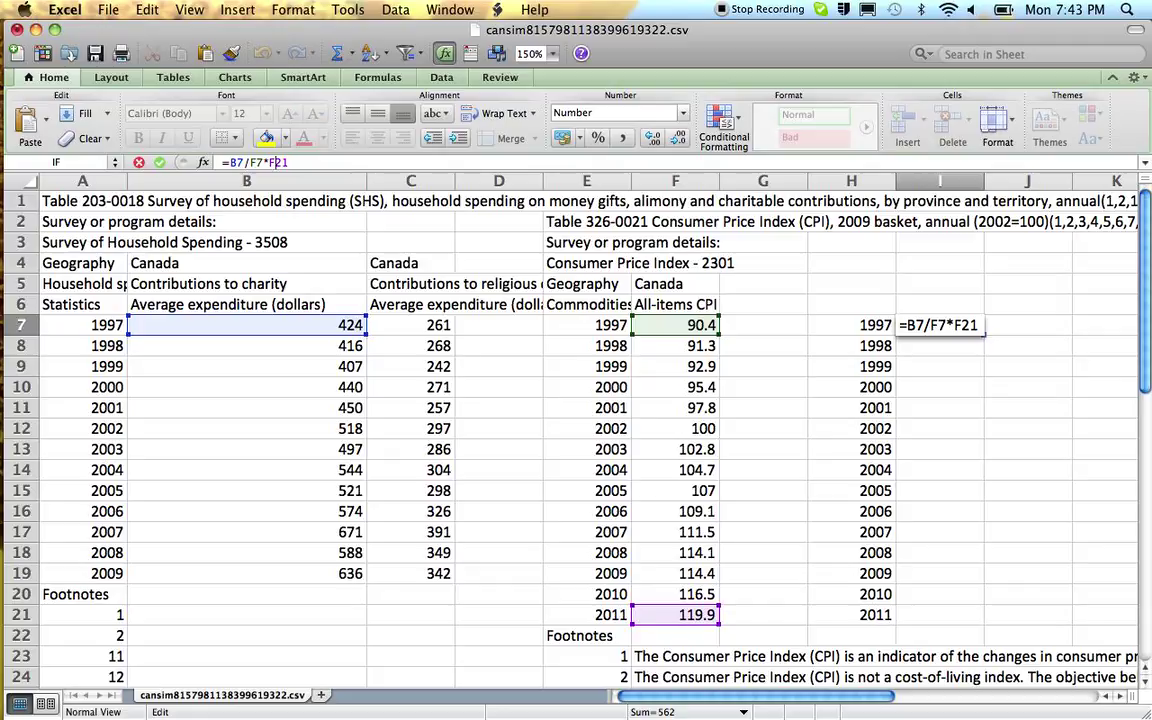
type("$")
key("Return")
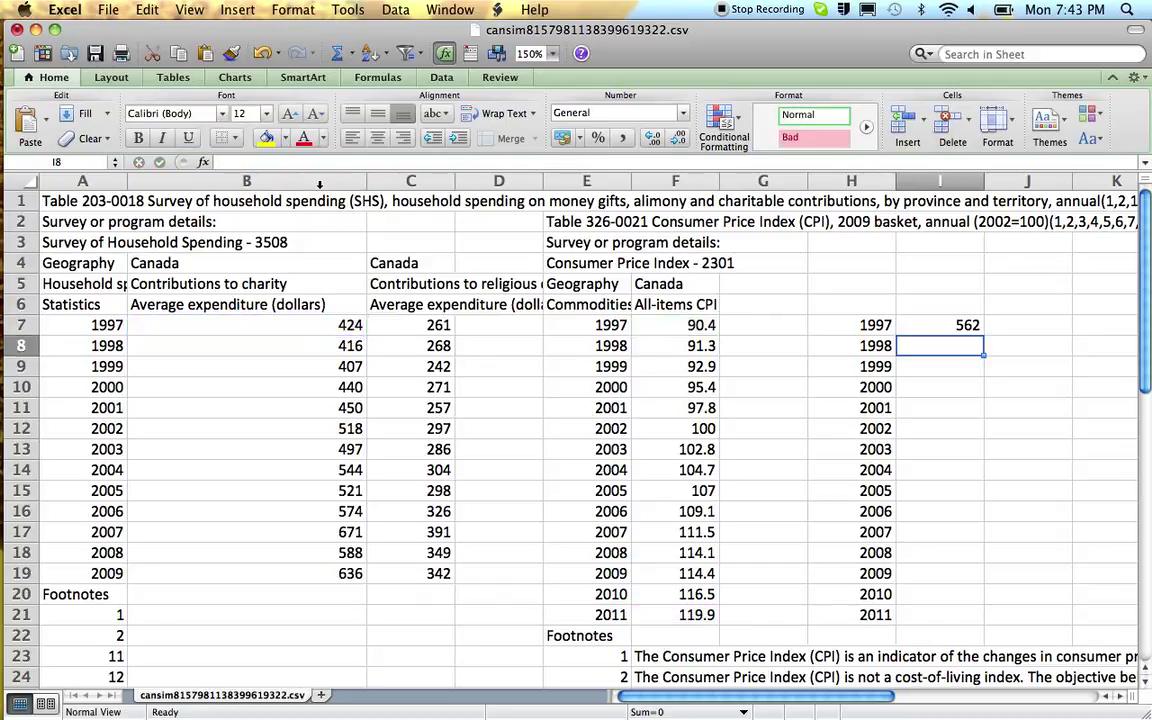
Step: Copy the 1997 conversion formula from I7 into I8:I21 for 1998 through 2011
left_click(934, 327)
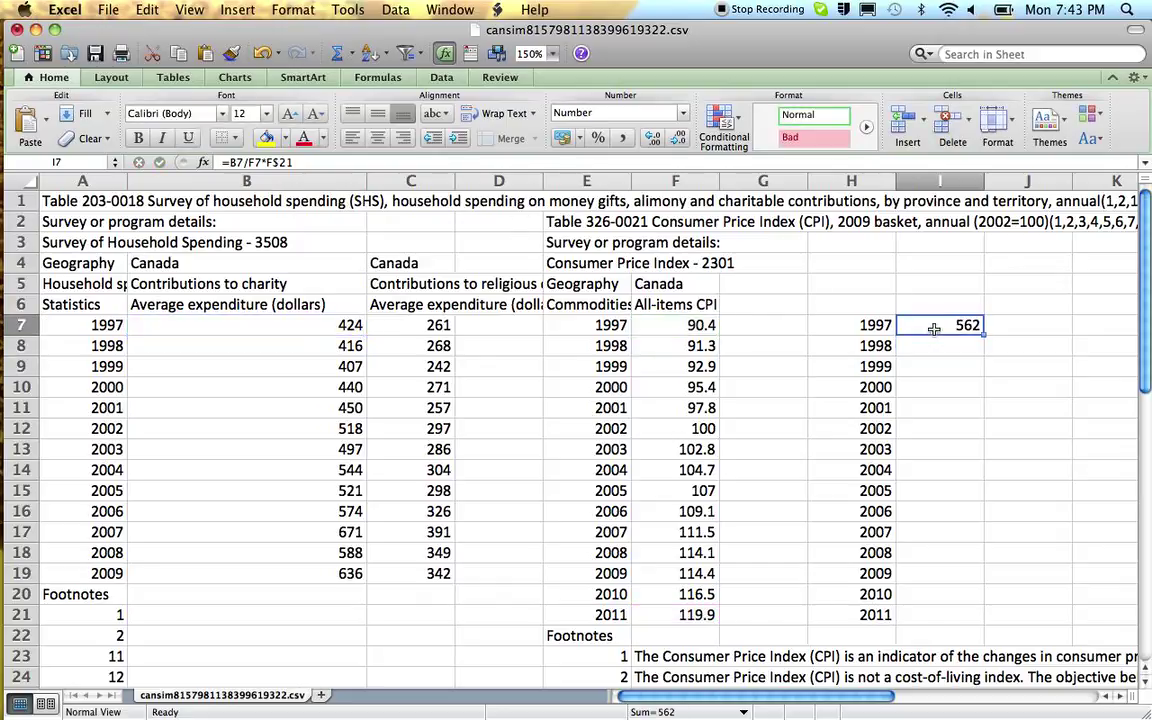
key("super+c")
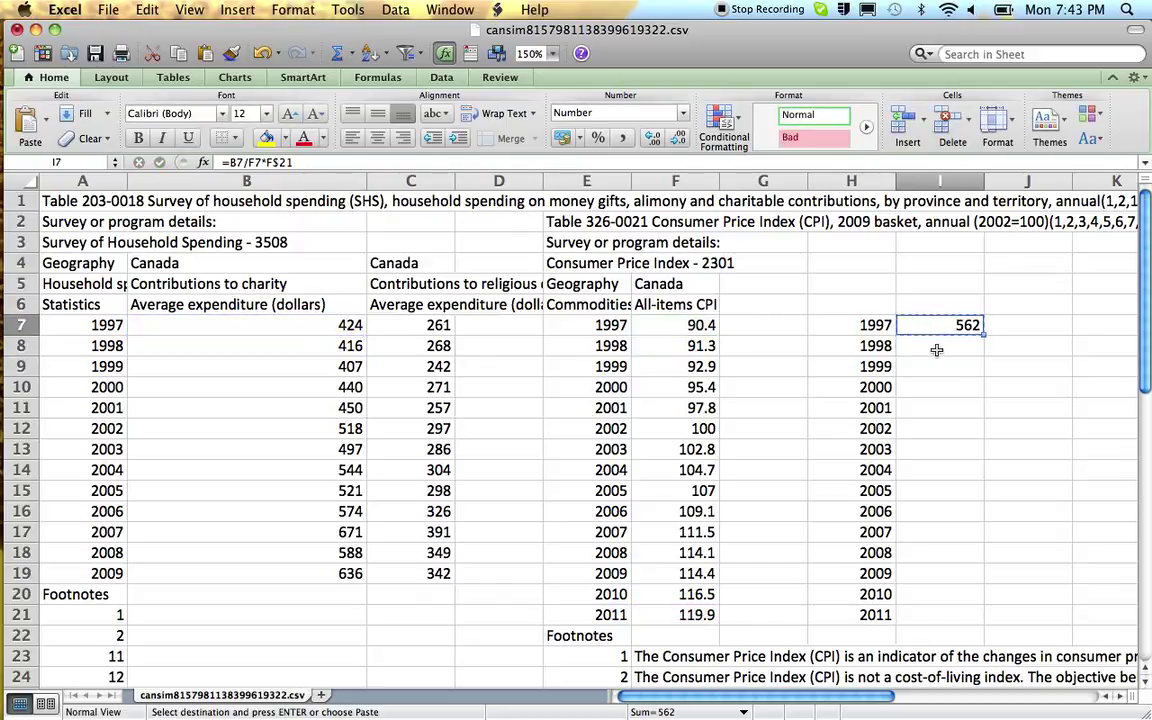
left_click_drag(938, 352, 933, 607)
key("super+v")
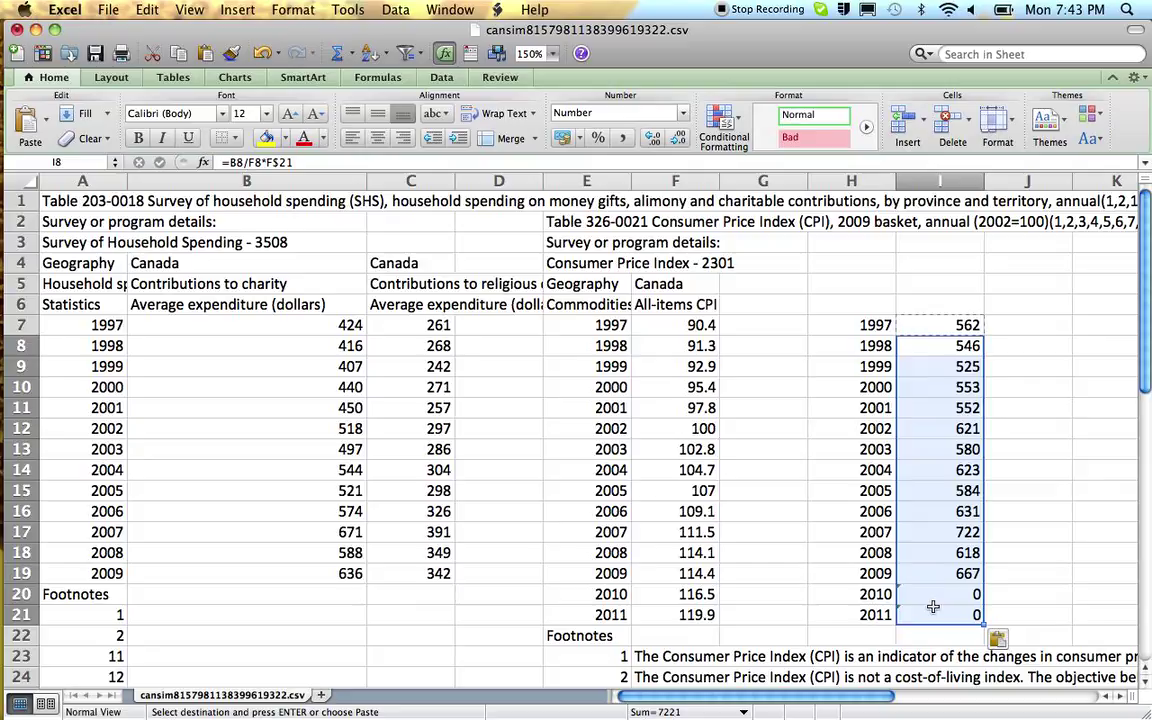
Step: Review the pasted results, noting 0 for 2010, then select the empty cell above the converted values
left_click(878, 594)
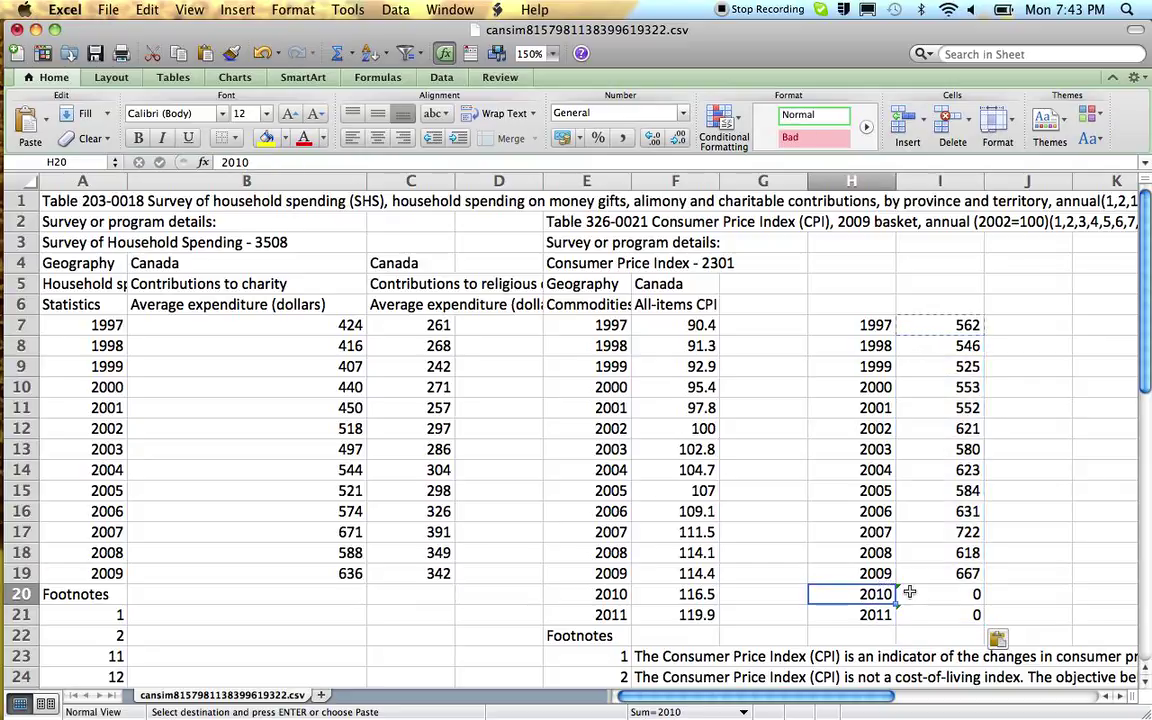
left_click(866, 329)
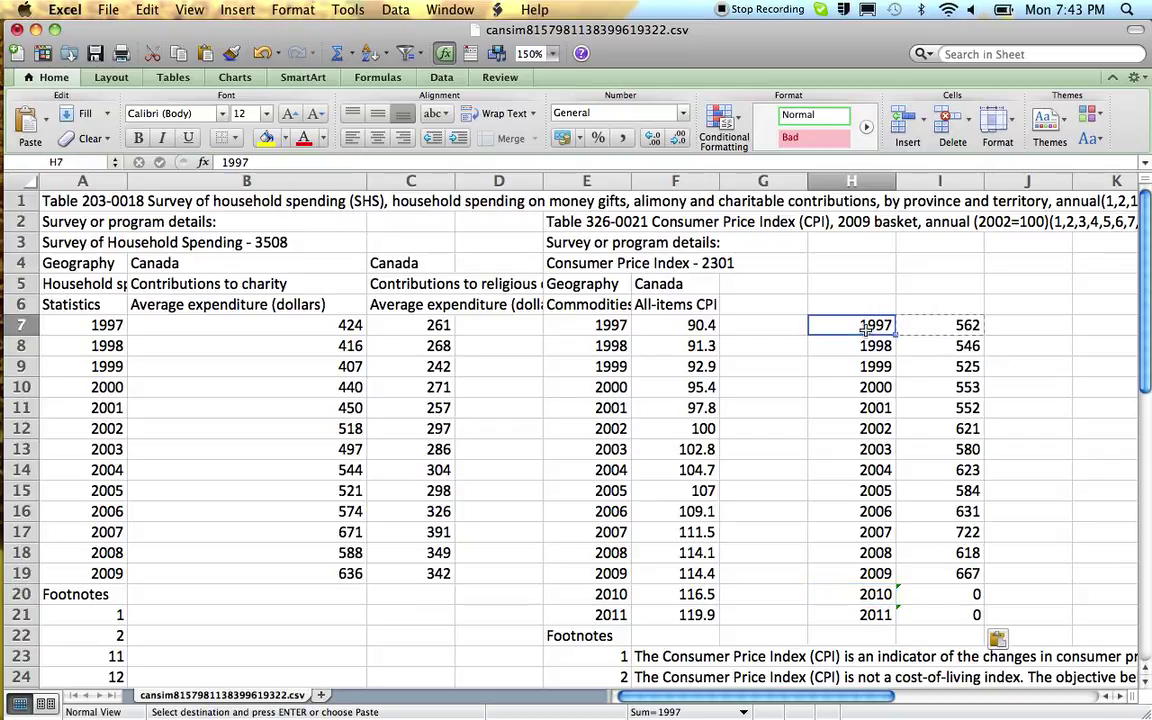
left_click(926, 302)
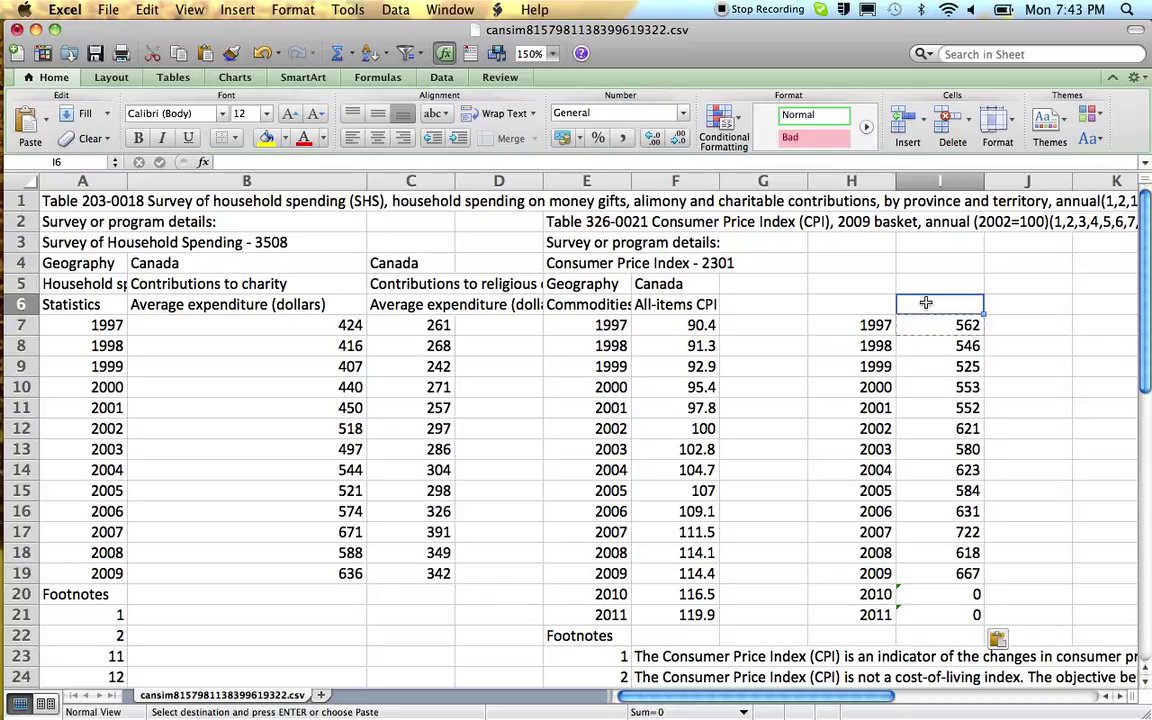
left_click(938, 329)
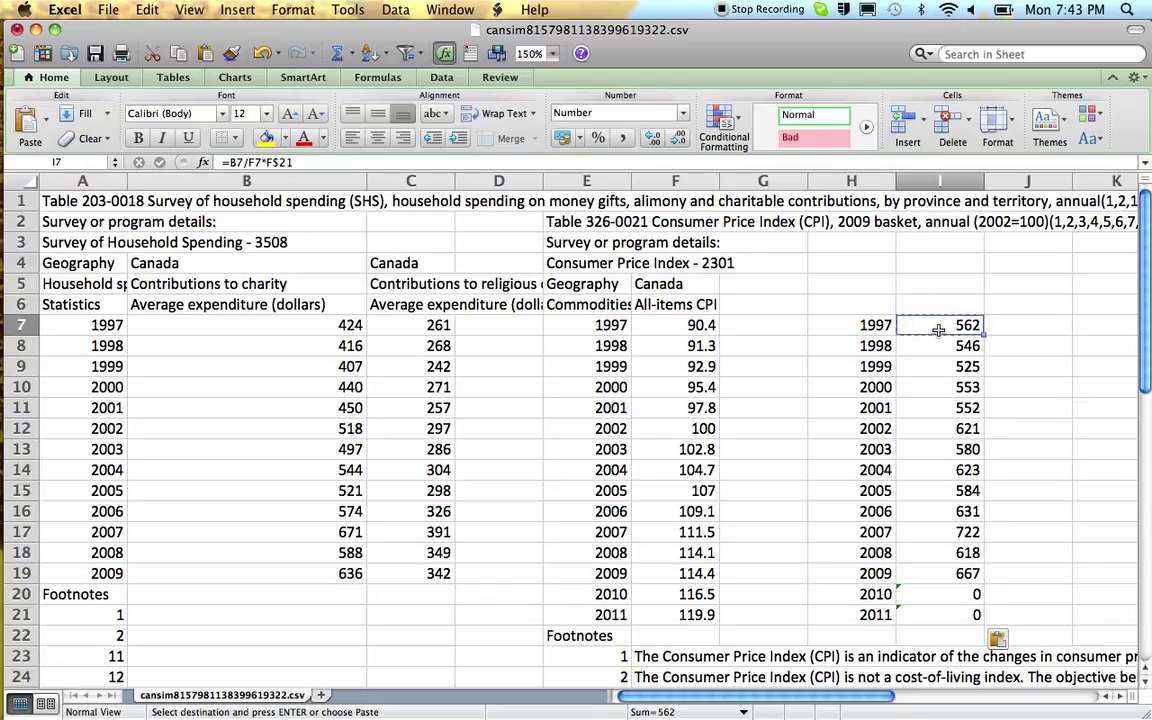